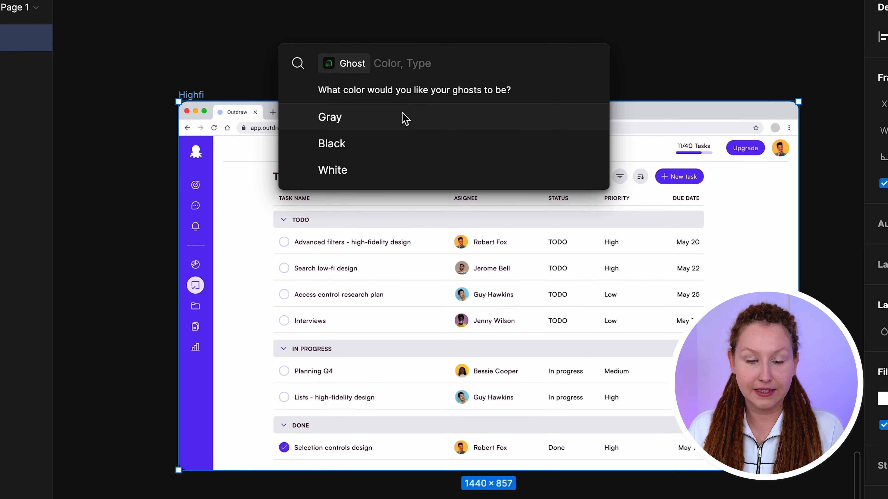
# Convert the Highfi frame into a gray skeleton with the Ghost plugin and examine its placeholder shapes up close.
pyautogui.click(402, 116)
pyautogui.click(403, 114)
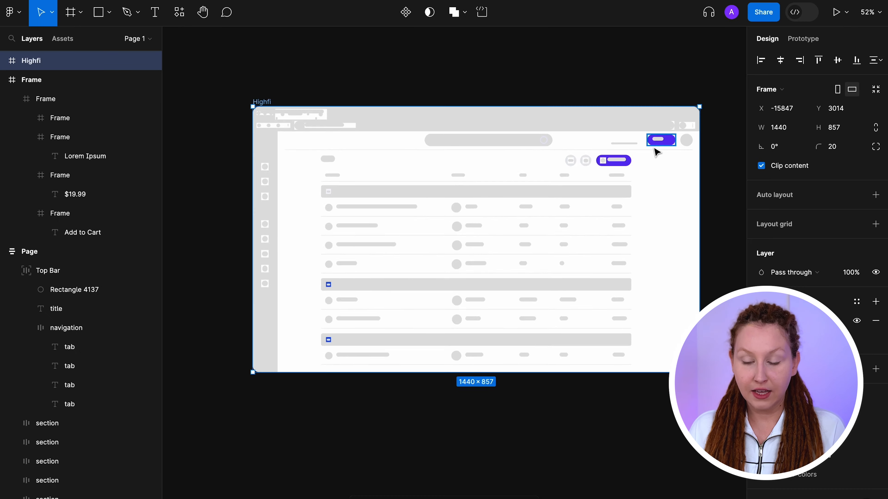
pyautogui.scroll(10, 654, 151)
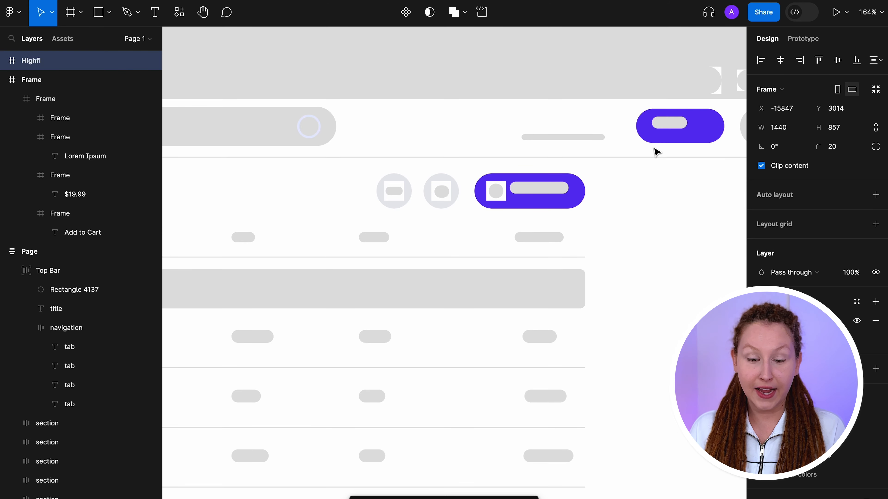
pyautogui.scroll(-10, 654, 150)
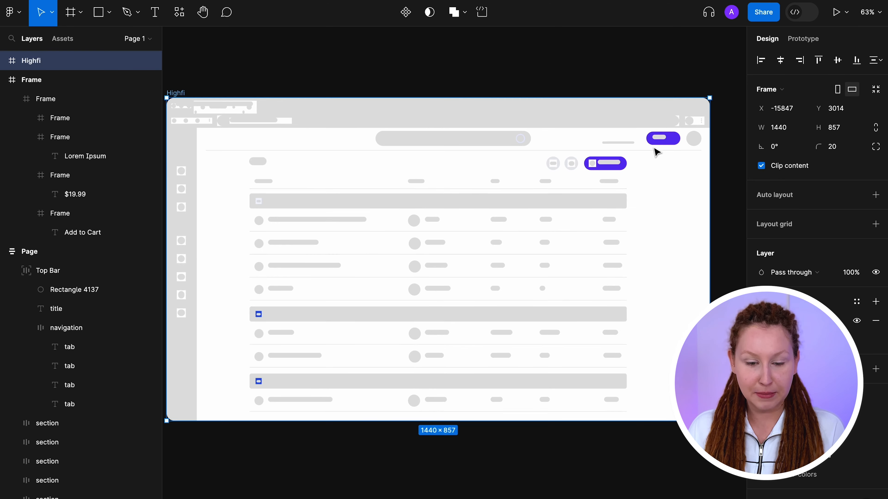
pyautogui.scroll(-2, 655, 152)
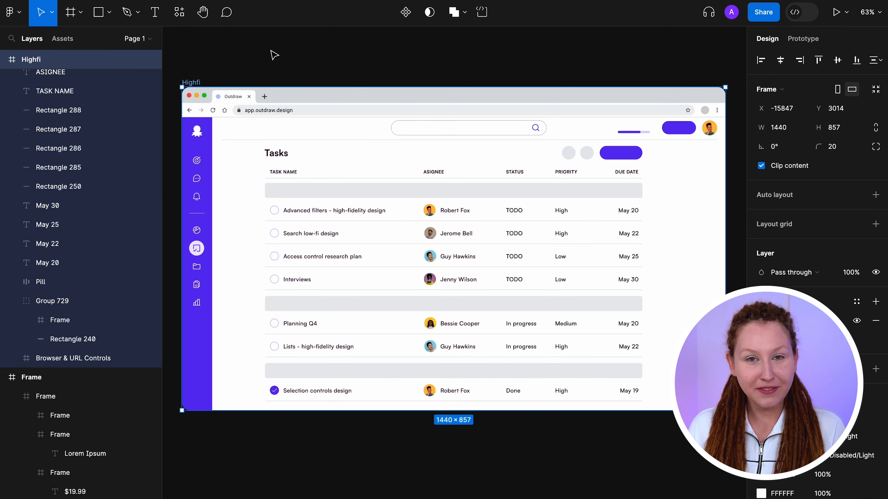
# Run the Ghost plugin again on the Highfi frame, choosing a ghost color and type.
pyautogui.click(180, 13)
pyautogui.click(210, 123)
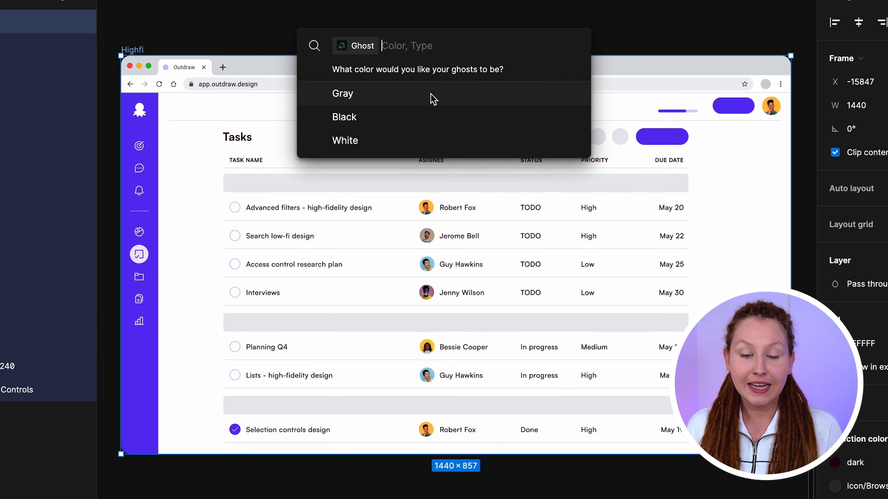
pyautogui.click(432, 118)
pyautogui.click(432, 118)
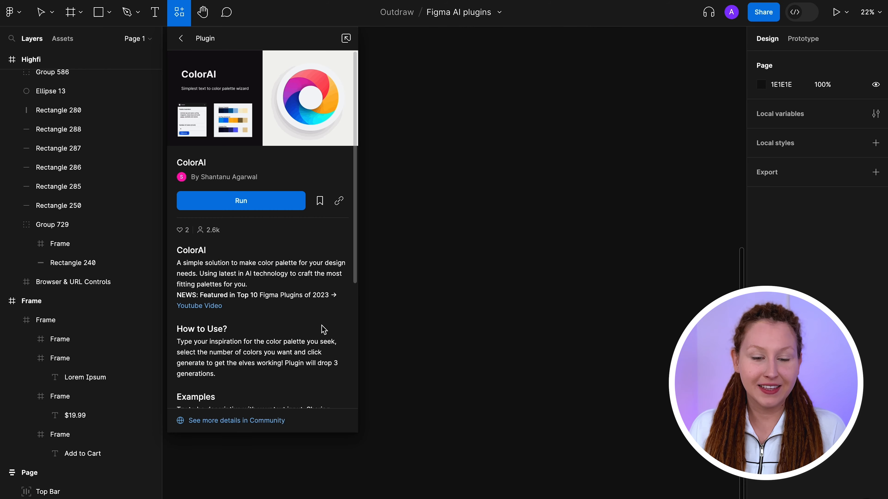
# Run ColorAI with the prompt "a minimalistic palette with dark blue background and light blue foreground" and 6 colors.
pyautogui.scroll(-5, 322, 326)
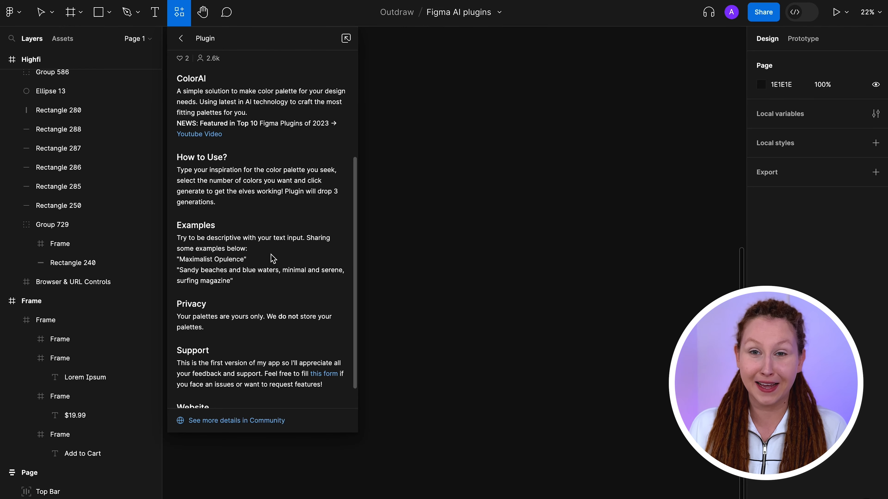
pyautogui.scroll(10, 272, 258)
pyautogui.click(264, 200)
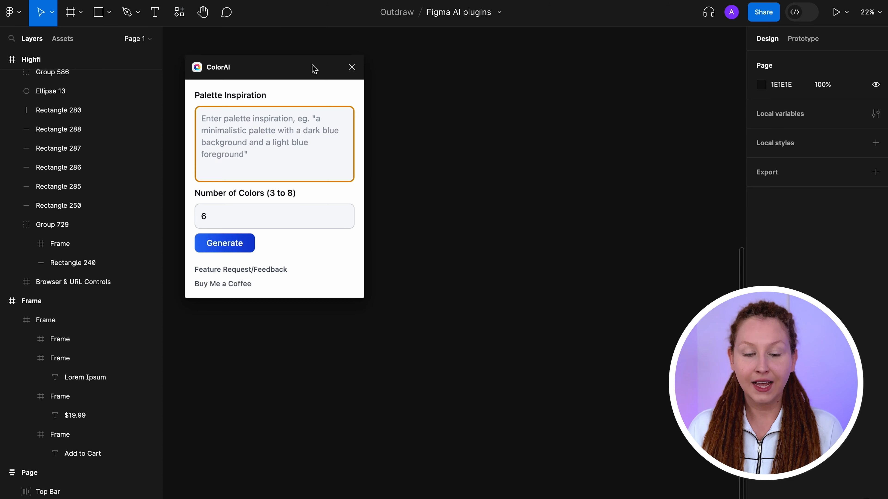
pyautogui.write('a minimalistic palette with dark blue background and light blue foreground')
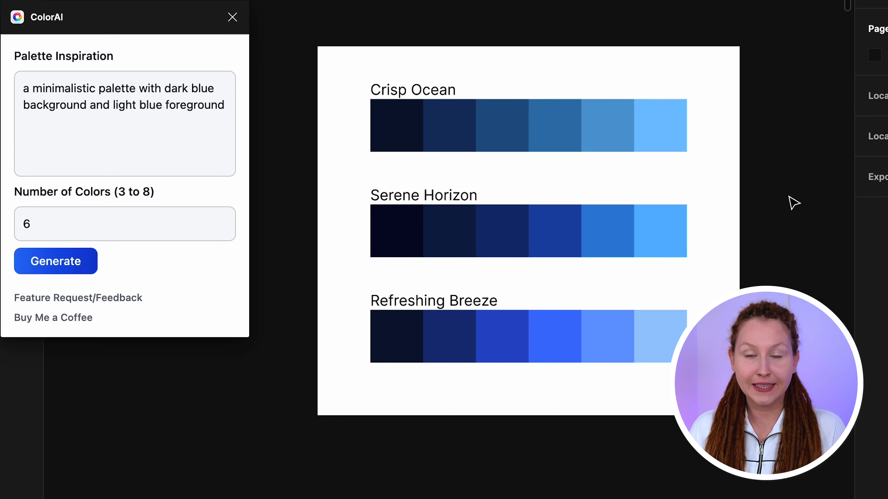
# Paste a copy of the Highfi frame and place it beside the generated color palettes.
pyautogui.scroll(-6, 397, 406)
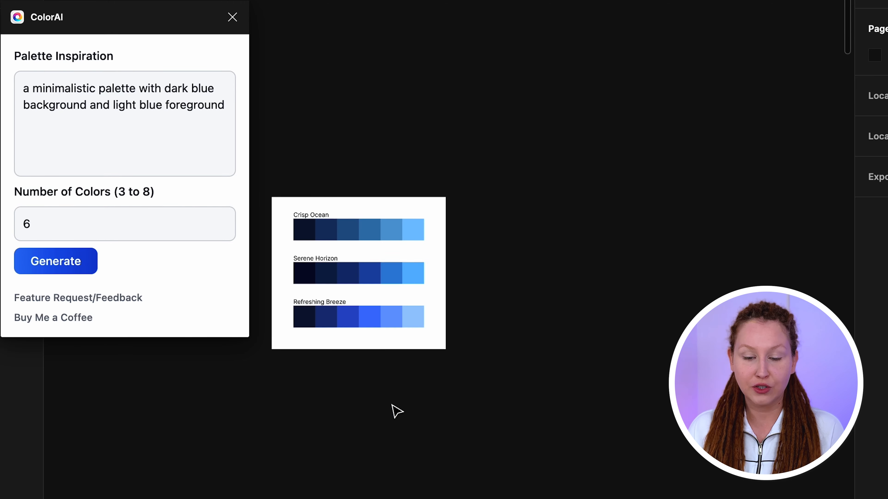
pyautogui.press('super+v')
pyautogui.scroll(-5, 491, 262)
pyautogui.moveTo(430, 264); pyautogui.dragTo(587, 270)
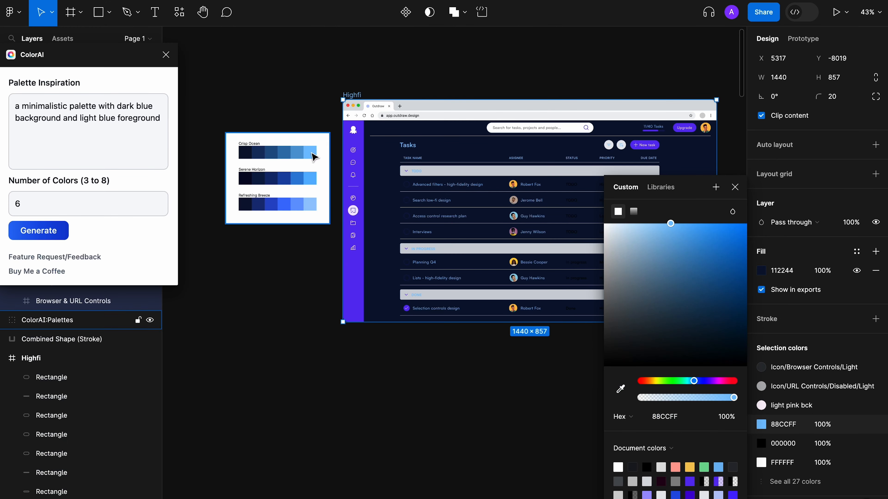
# Recolor the Highfi frame's elements with blues sampled from the Crisp Ocean palette, and select the completed task's checkmark.
pyautogui.press('i')
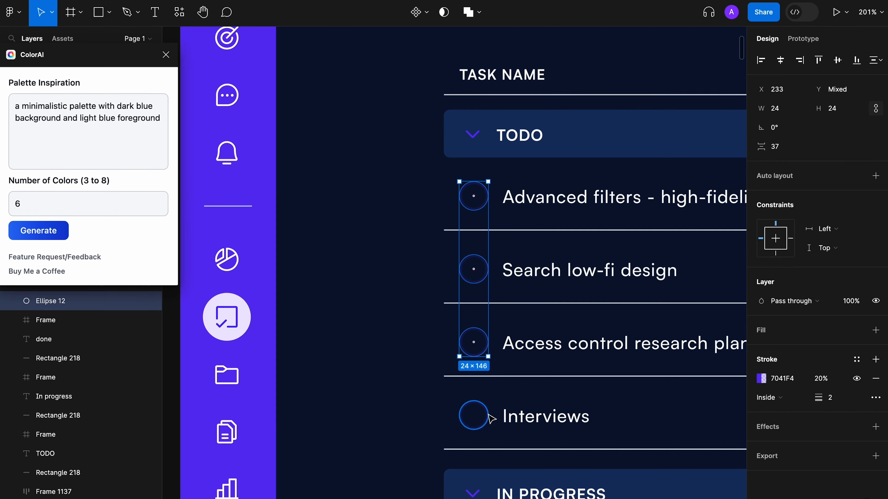
pyautogui.scroll(-3, 483, 375)
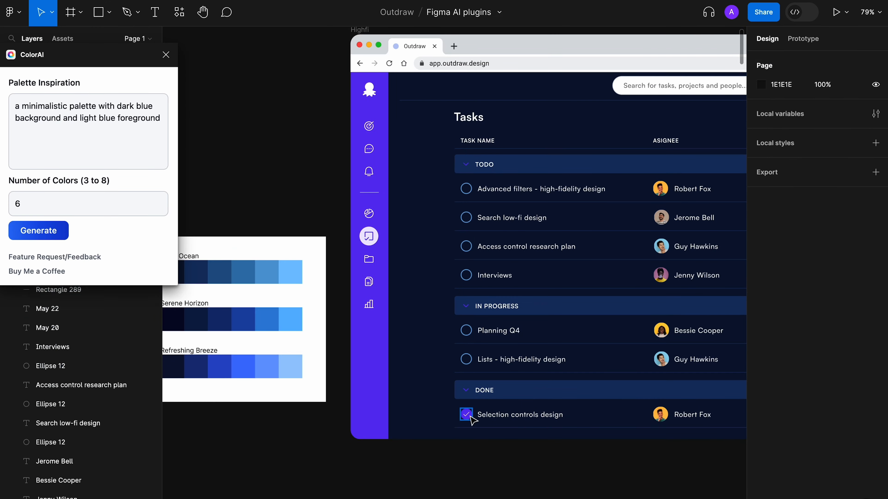
pyautogui.click(468, 419)
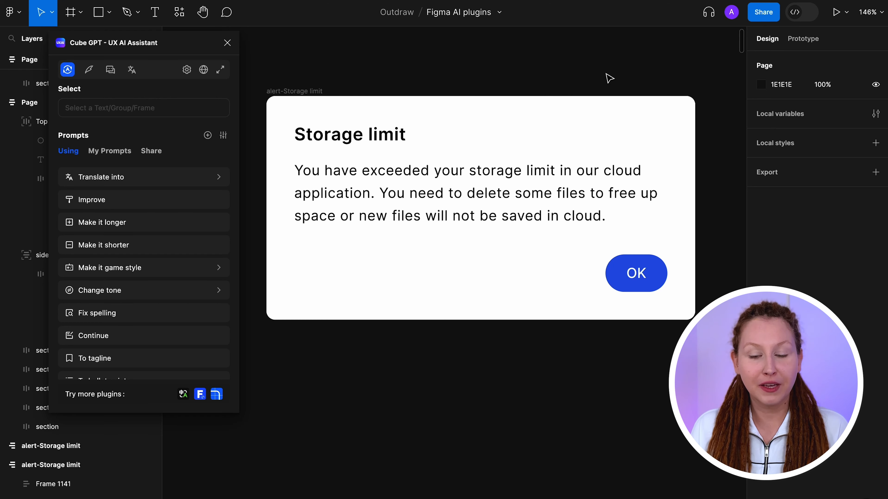
# Select the Storage limit alert's body text and rewrite it with Cube GPT's Improve prompt.
pyautogui.doubleClick(564, 186)
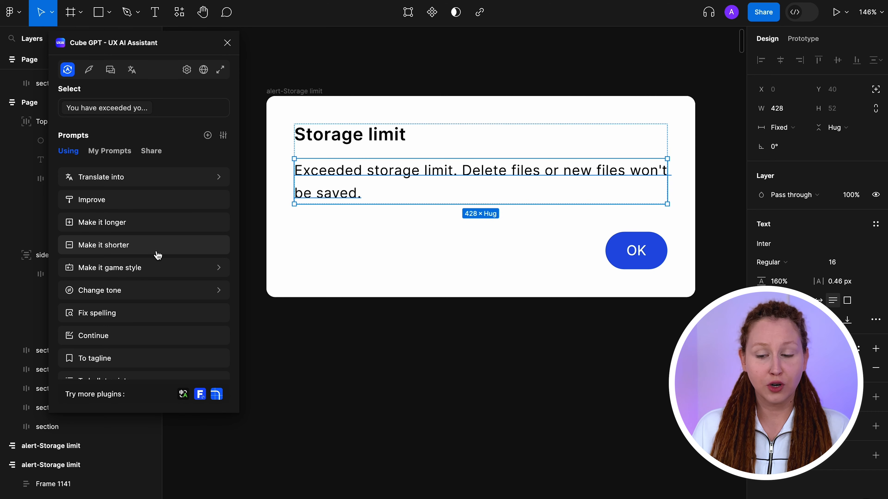
pyautogui.click(158, 200)
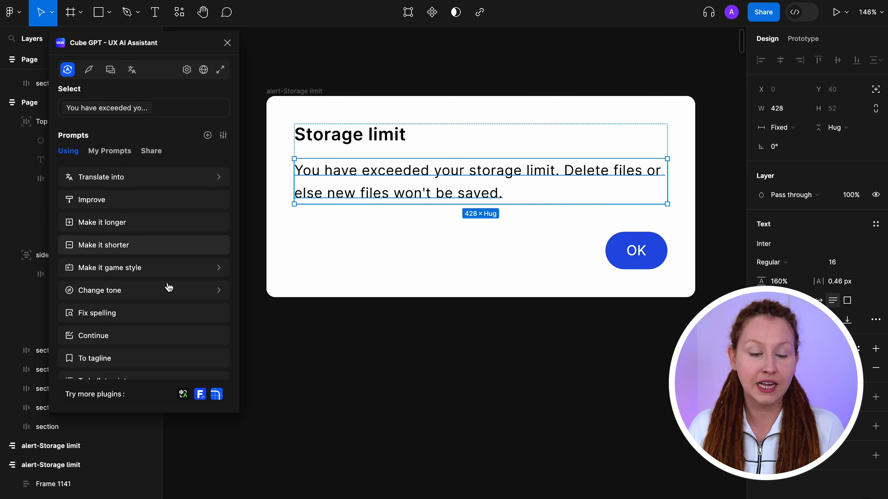
# Change the tone of the alert's body text to Eminem, and after that to Neutral.
pyautogui.click(169, 295)
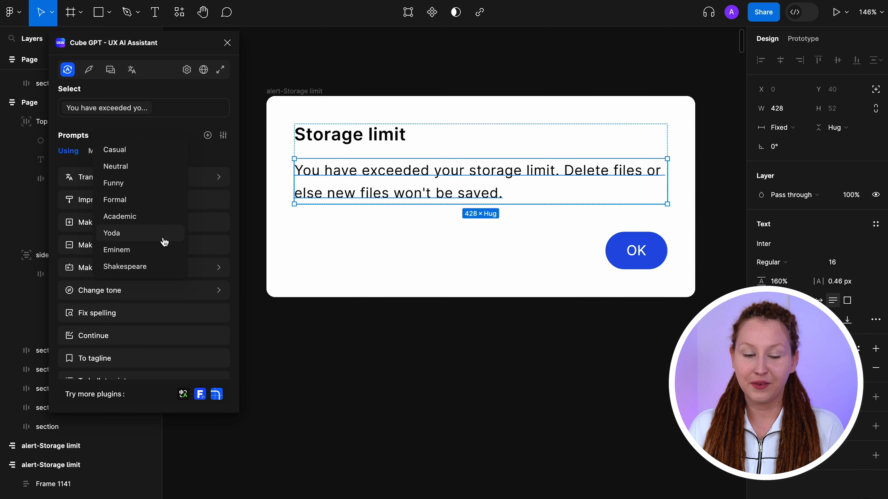
pyautogui.click(164, 250)
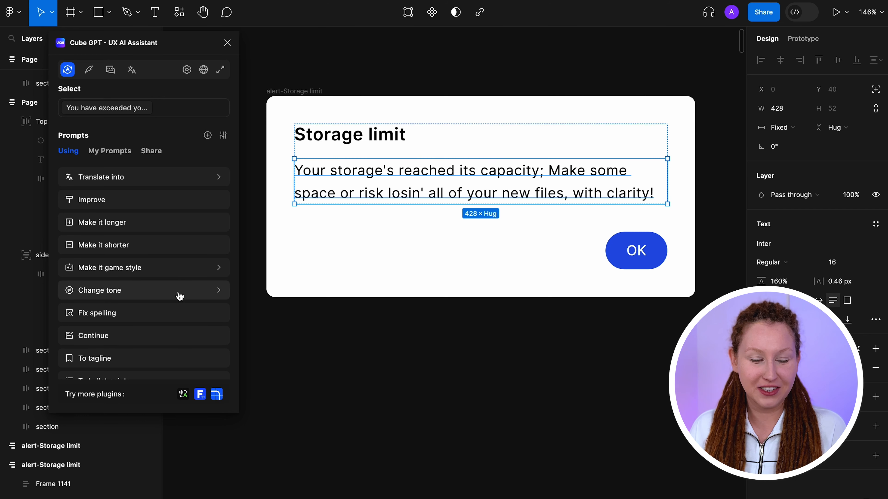
pyautogui.moveTo(178, 292)
pyautogui.click(151, 166)
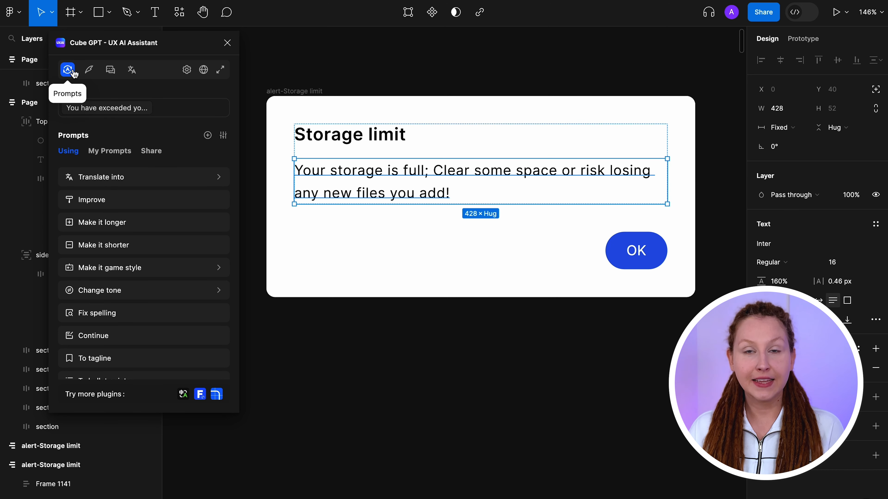
# Generate new body text with one-time content filling, asking for dialog copy about running out of storage space and files not being saved.
pyautogui.click(88, 69)
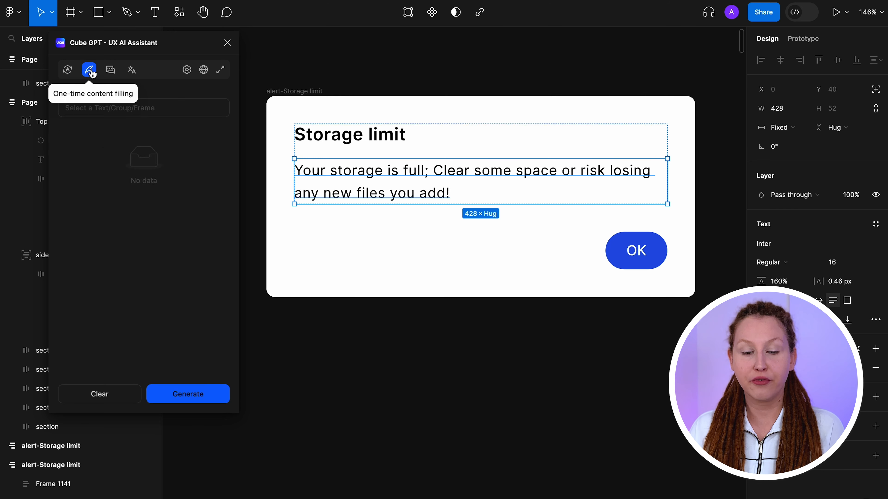
pyautogui.click(131, 170)
pyautogui.write('Copy for a dialog that informs users about running out of storage space and that their files will not be saved.')
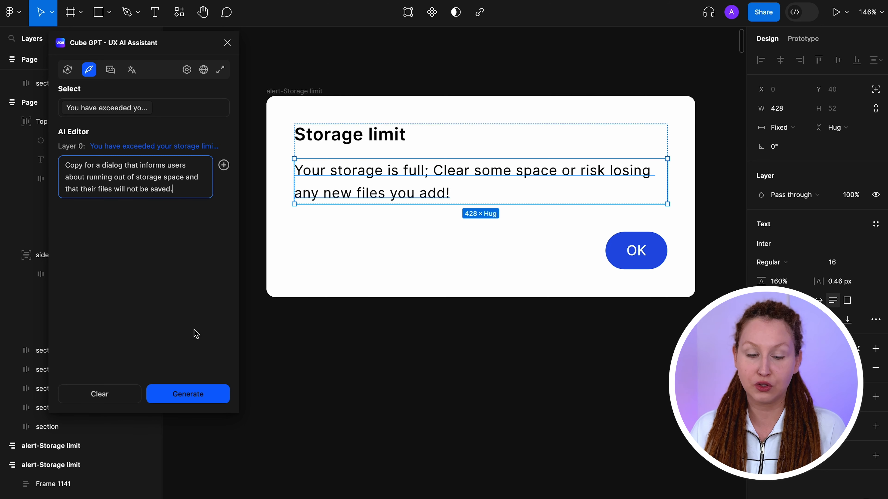
pyautogui.click(204, 397)
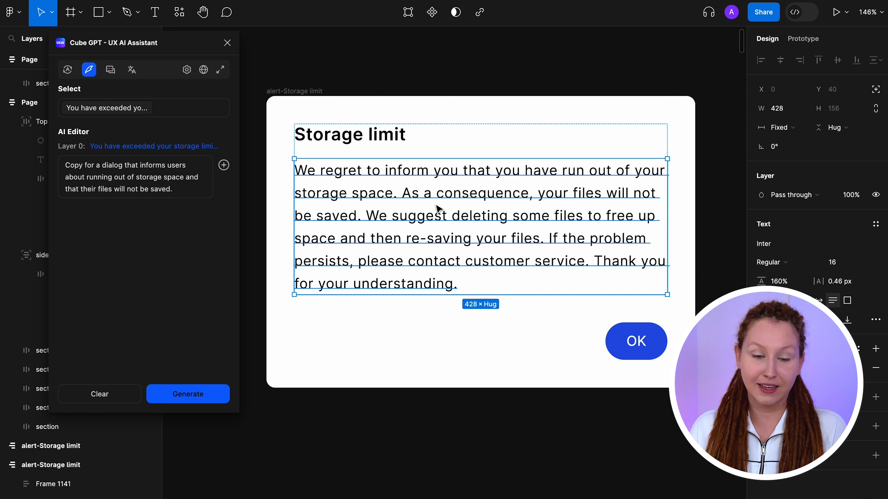
# Select the "Storage limit" title and set the AI Translator's target language to Spanish.
pyautogui.click(378, 143)
pyautogui.click(131, 70)
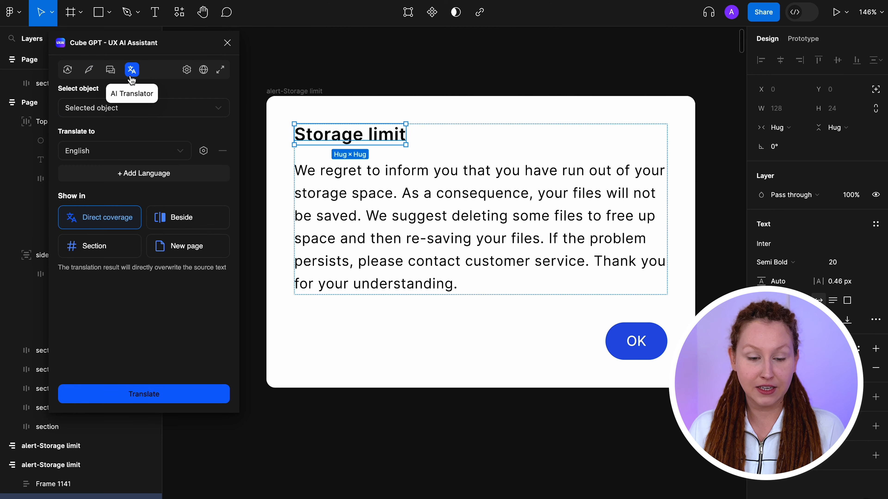
pyautogui.click(174, 152)
pyautogui.write('spa')
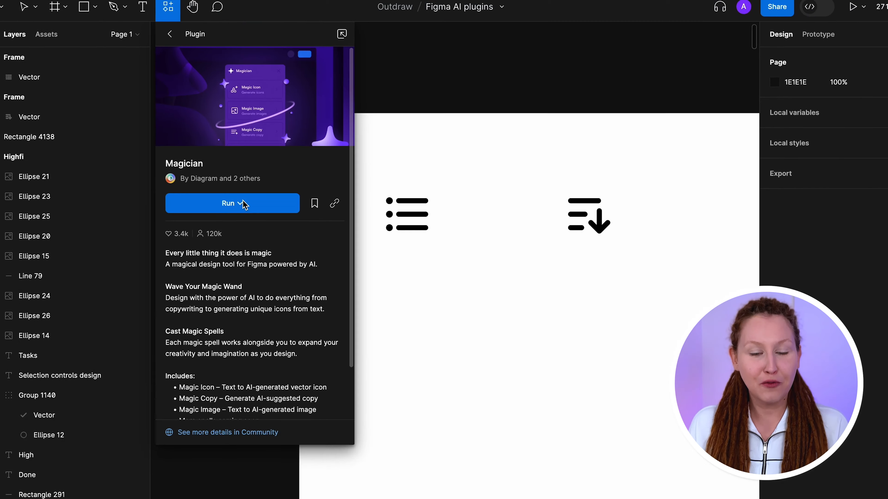
# Generate "sort ascending" icons with Magician's Magic Icon and place the first result below the existing sort icon.
pyautogui.click(244, 204)
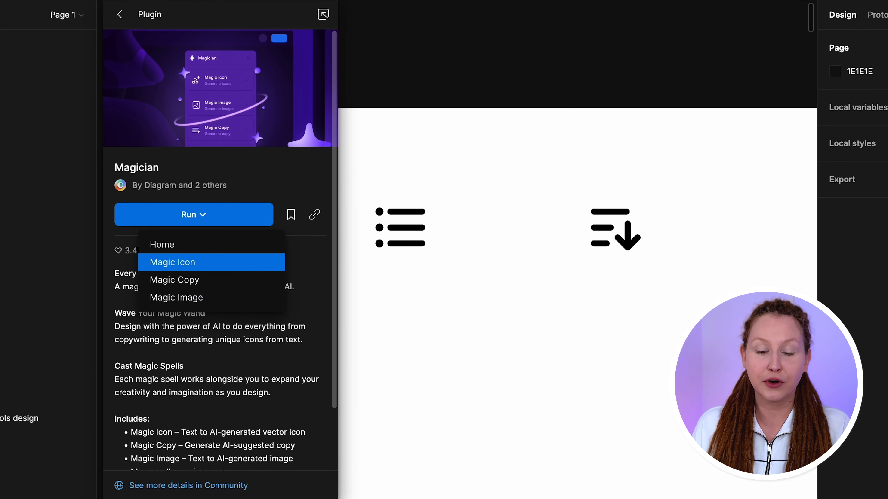
pyautogui.click(216, 273)
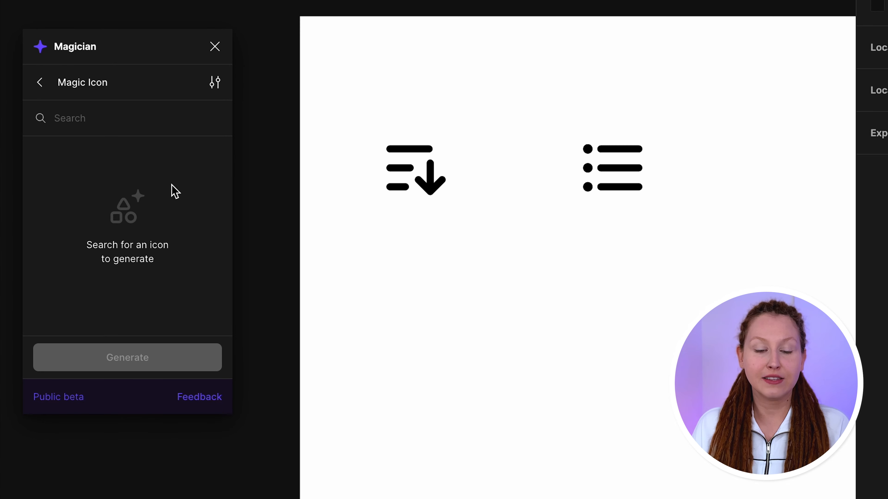
pyautogui.click(196, 168)
pyautogui.write('sort ascending')
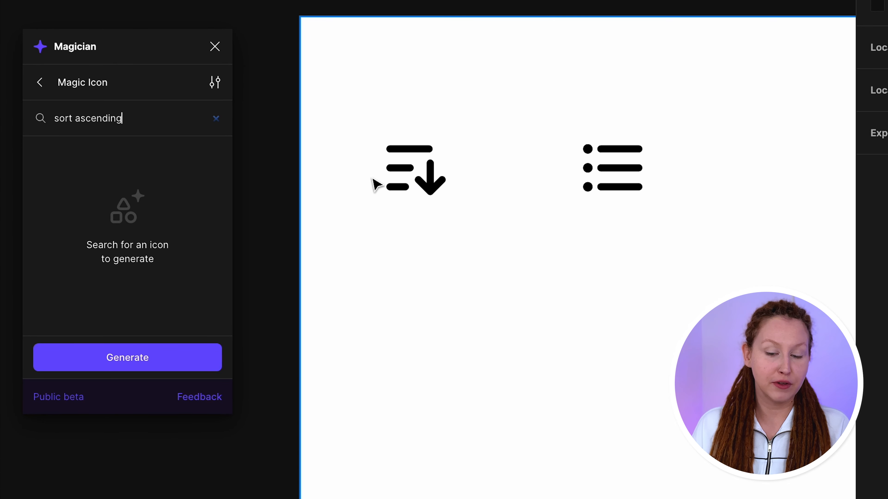
pyautogui.scroll(5, 377, 183)
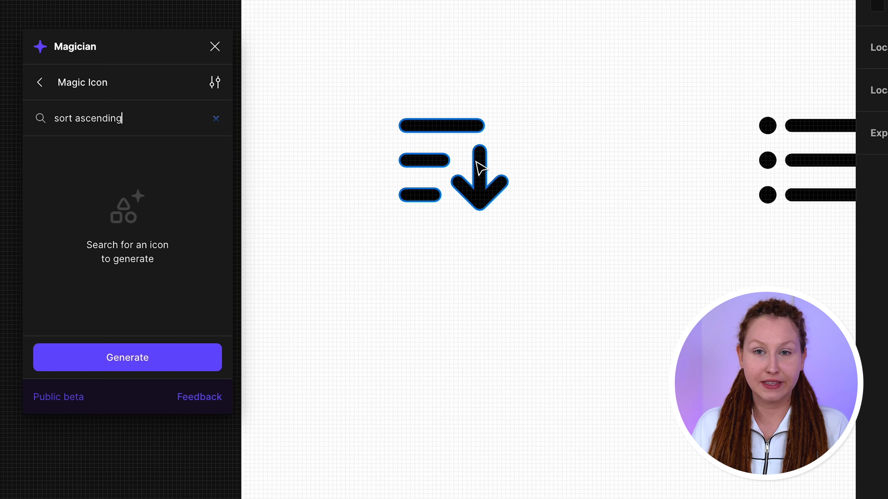
pyautogui.scroll(-3, 480, 170)
pyautogui.click(127, 357)
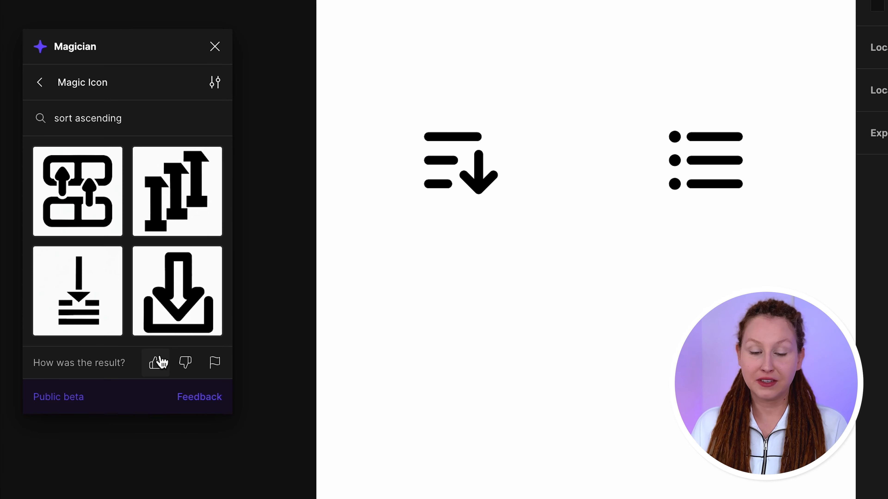
pyautogui.moveTo(79, 174); pyautogui.dragTo(448, 289)
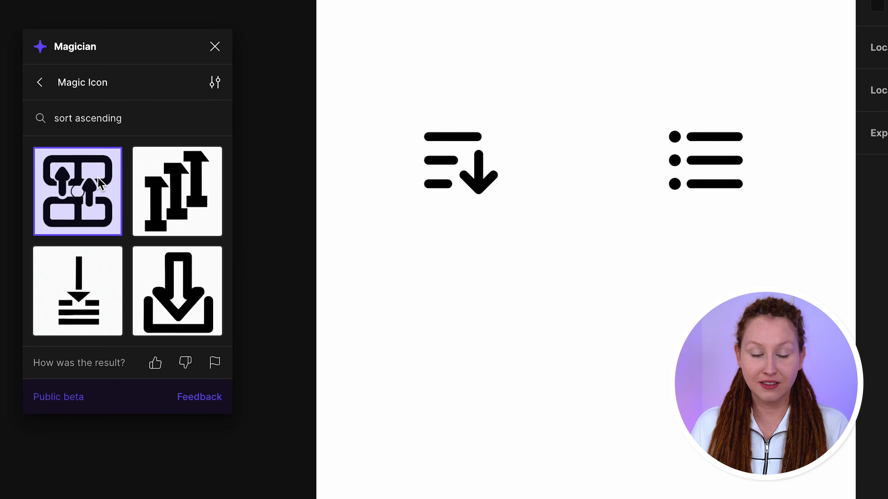
pyautogui.click(100, 183)
# Generate "bullet list" icons with Magic Icon, place the second result below the existing list icon, and inspect its vector.
pyautogui.write('bullet list')
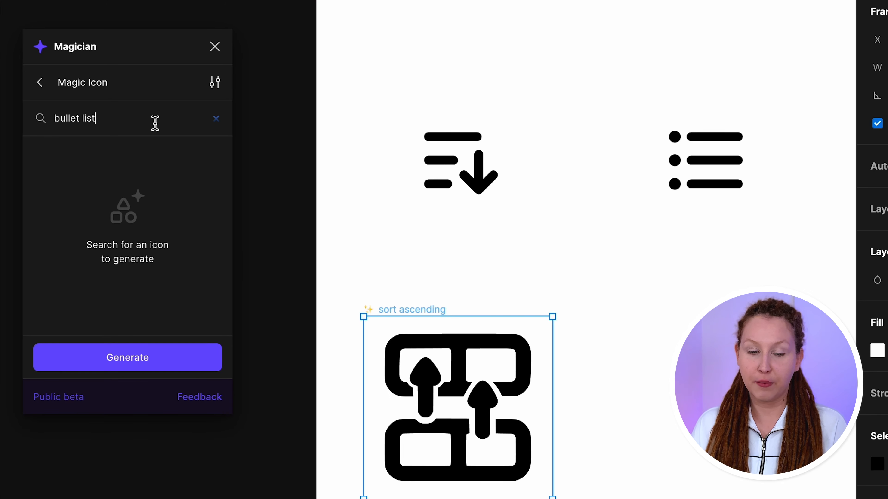
pyautogui.click(164, 362)
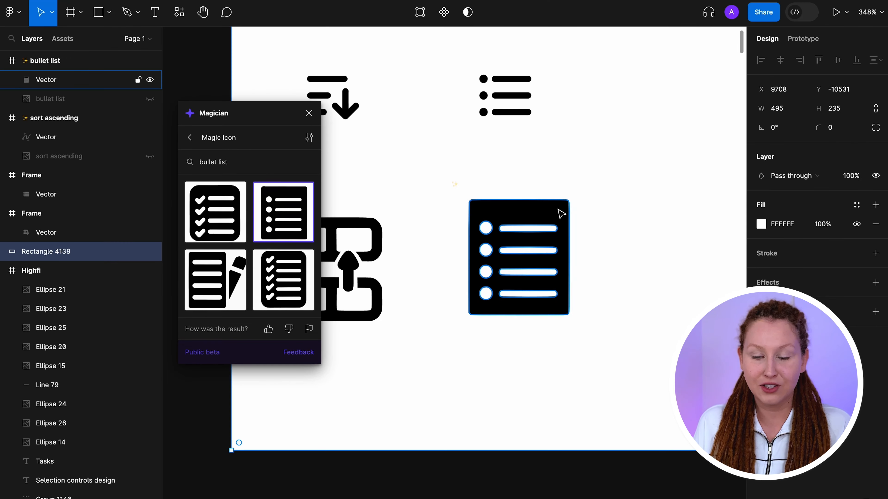
pyautogui.click(586, 182)
pyautogui.scroll(5, 587, 191)
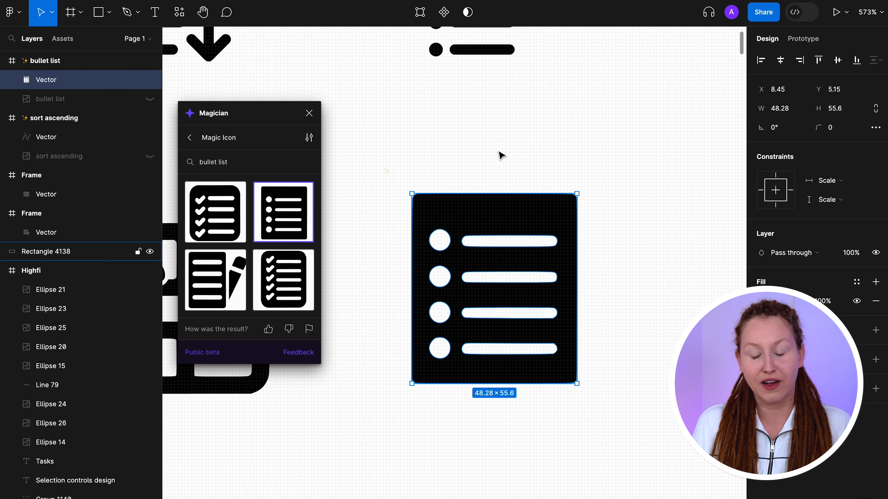
pyautogui.scroll(-5, 500, 155)
pyautogui.hscroll(-2, 501, 155)
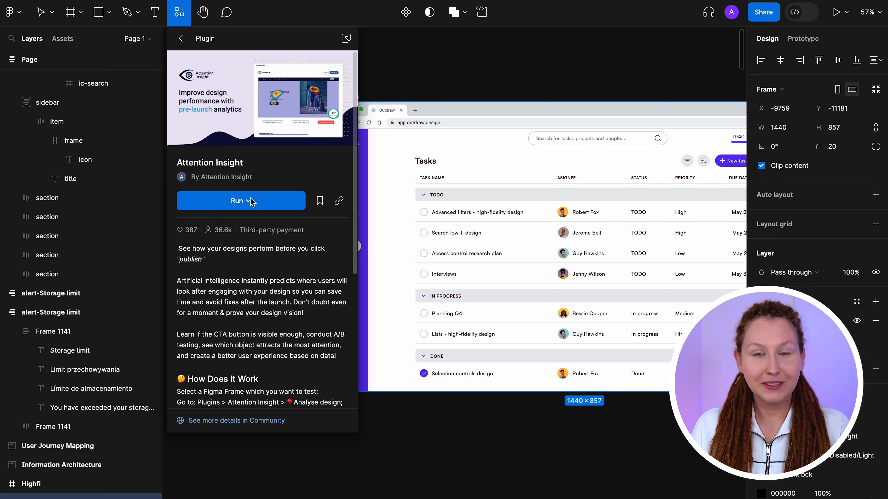
# Run an Attention Insight analysis on the selected Highfi frame as a desktop design of the "Other websites" type.
pyautogui.click(237, 201)
pyautogui.moveTo(243, 212)
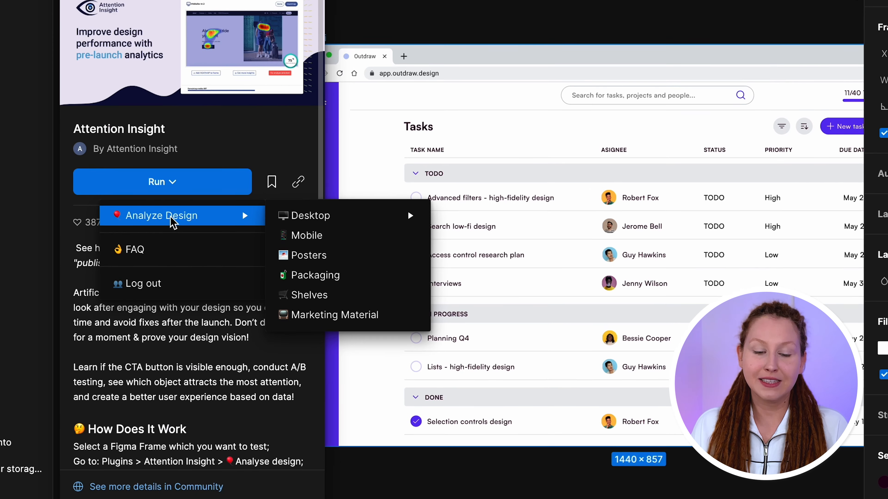
pyautogui.moveTo(367, 216)
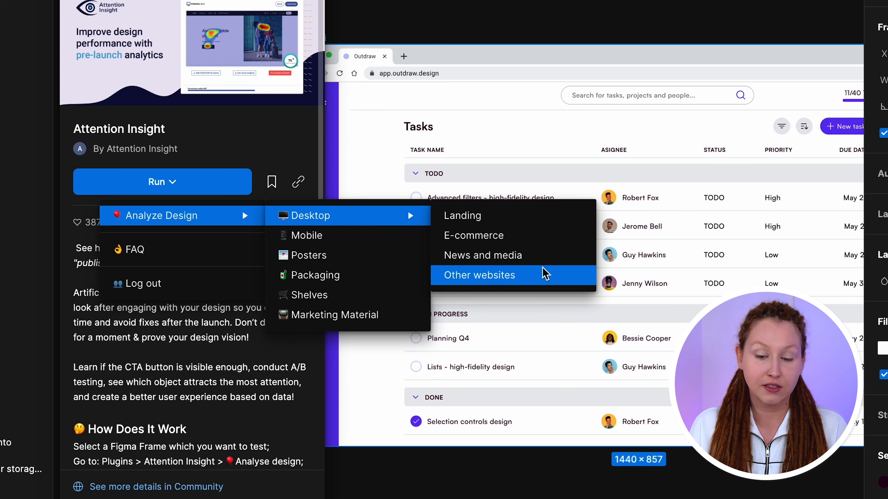
pyautogui.click(544, 275)
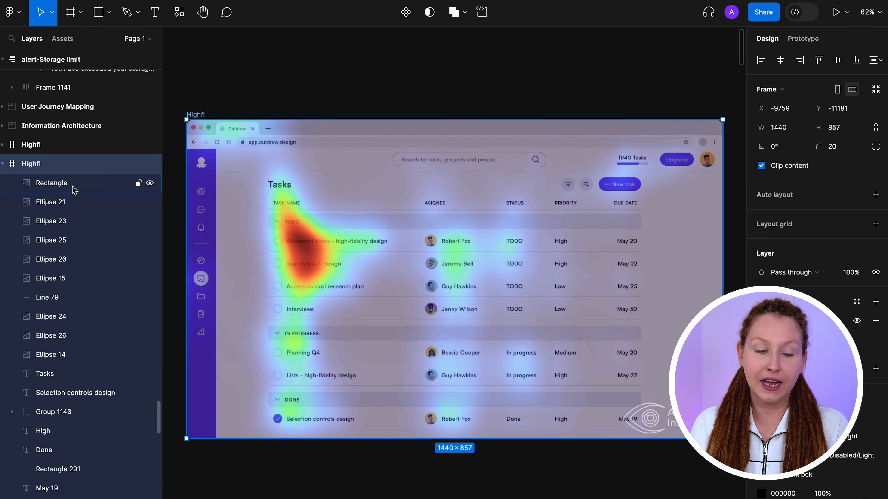
# Hide and reshow the heatmap Rectangle's fill in the analysed Highfi frame to compare it with the design beneath.
pyautogui.click(75, 190)
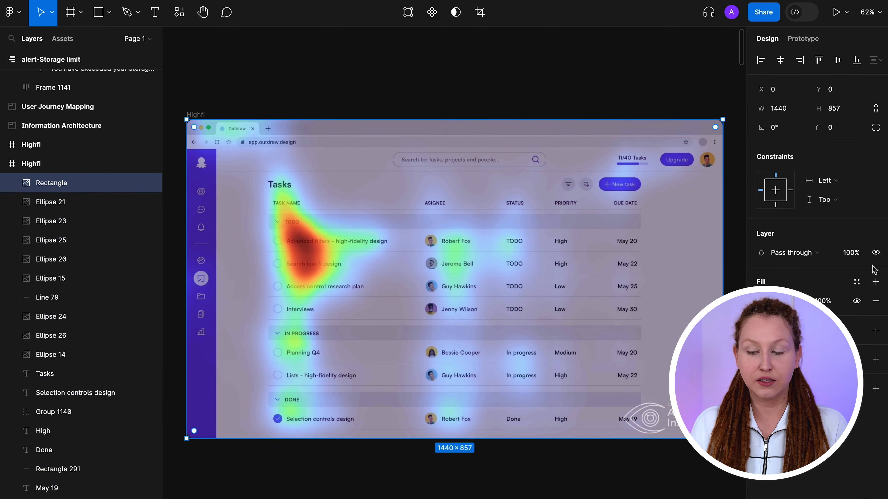
pyautogui.click(854, 305)
pyautogui.click(854, 304)
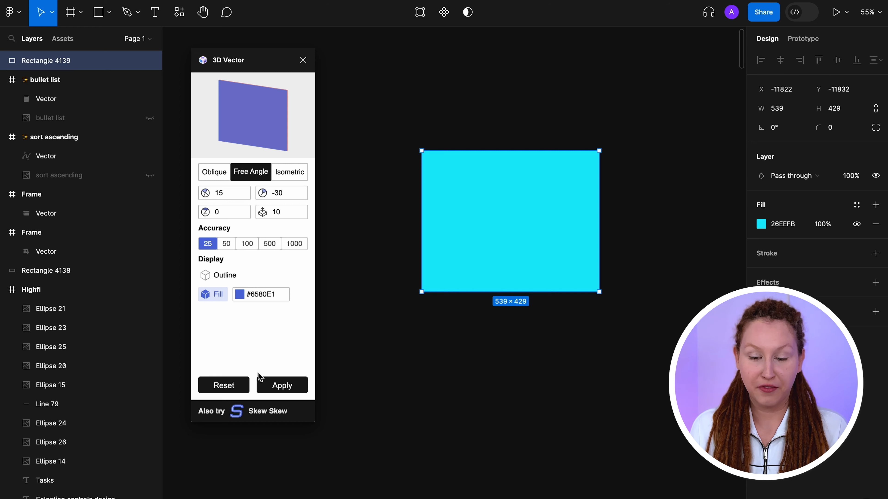
# Extrude the cyan rectangle with 3D Vector in Free Angle mode and set the extrusion depth to 100.
pyautogui.click(268, 384)
pyautogui.doubleClick(285, 212)
pyautogui.write('100')
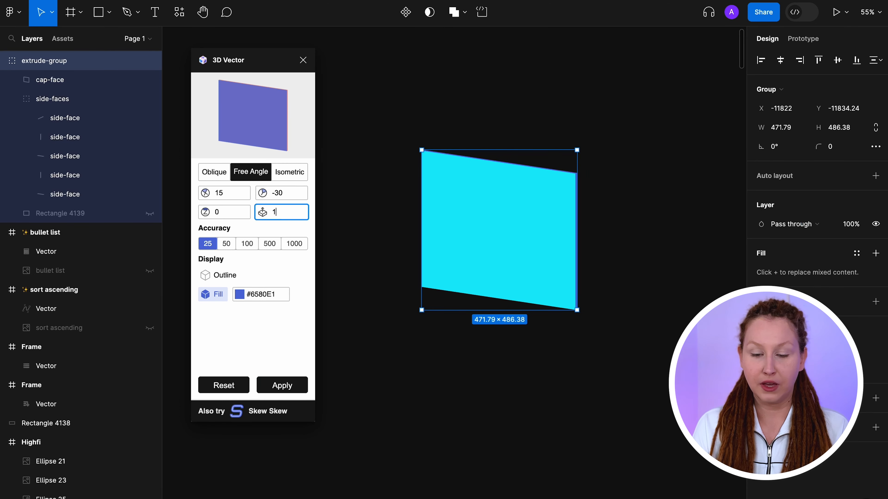
pyautogui.press('Return')
pyautogui.scroll(2, 383, 200)
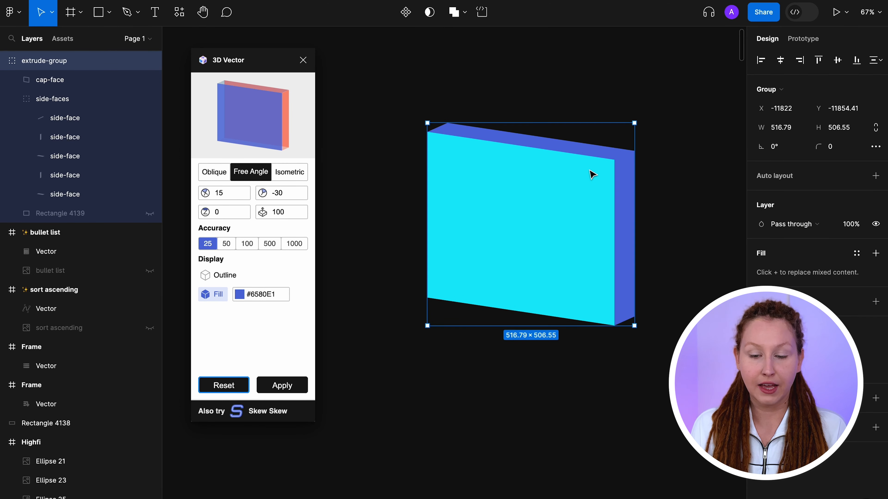
pyautogui.scroll(3, 592, 174)
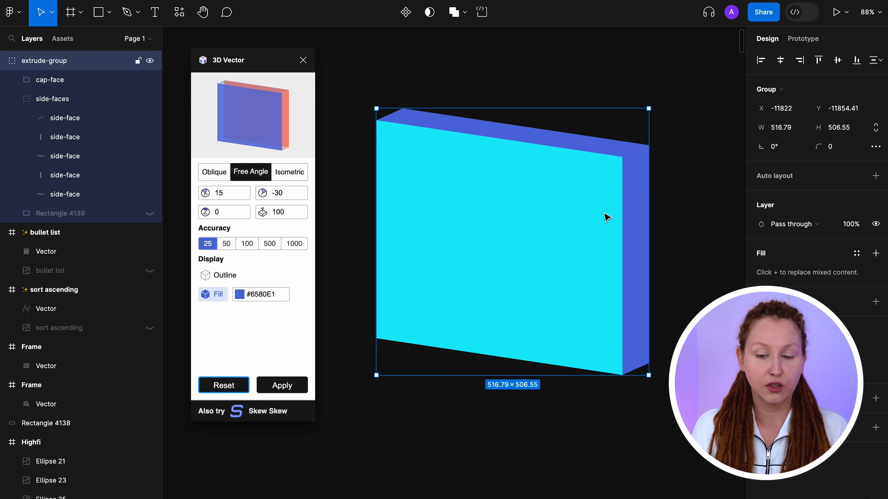
# Darken the vertical side face of the extruded rectangle by setting its fill to 0F2B8E, and deselect it.
pyautogui.scroll(2, 644, 207)
pyautogui.doubleClick(644, 207)
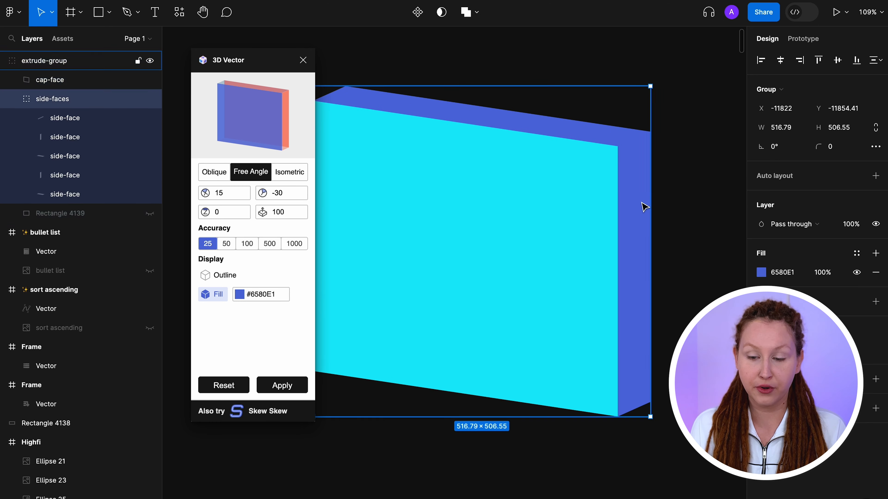
pyautogui.doubleClick(644, 207)
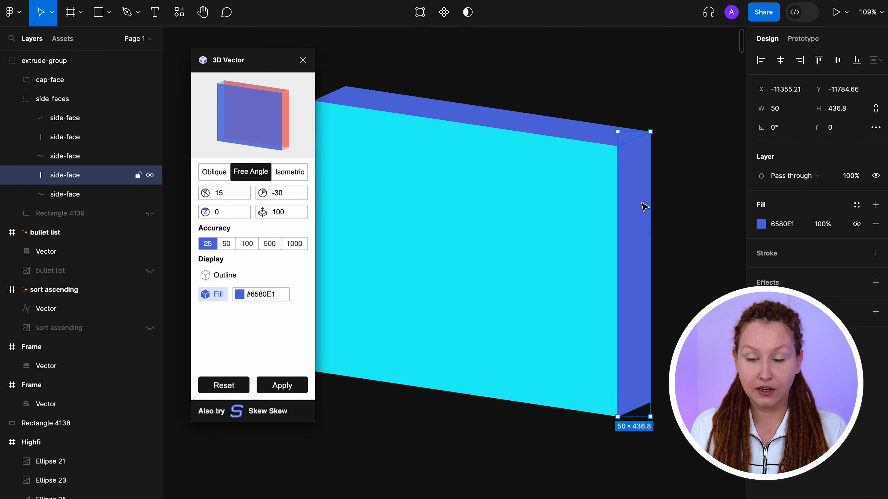
pyautogui.hscroll(-2, 644, 207)
pyautogui.click(762, 224)
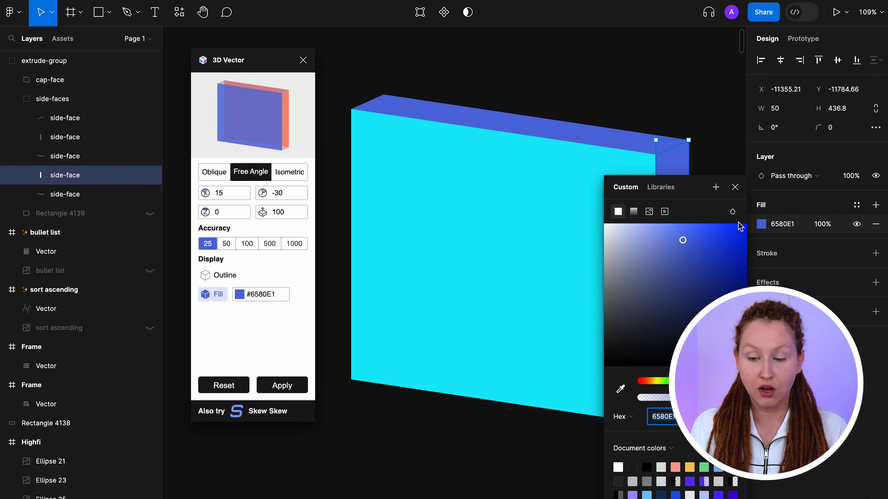
pyautogui.moveTo(687, 245); pyautogui.dragTo(731, 286)
pyautogui.click(735, 187)
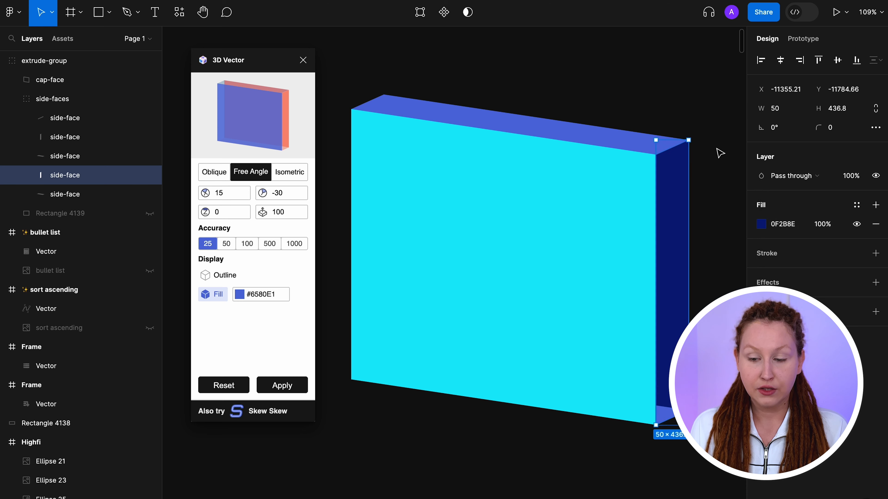
pyautogui.click(720, 153)
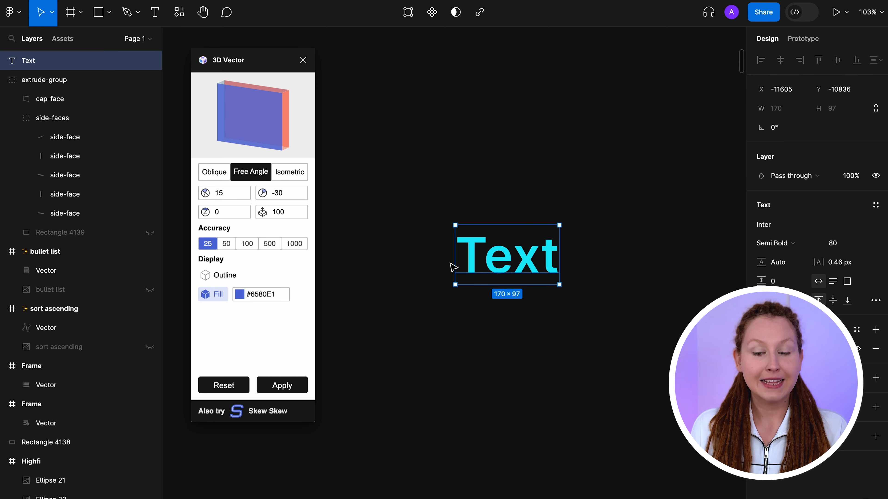
# Apply the 3D Vector extrusion at depth 100 to the cyan "Text" layer.
pyautogui.click(301, 388)
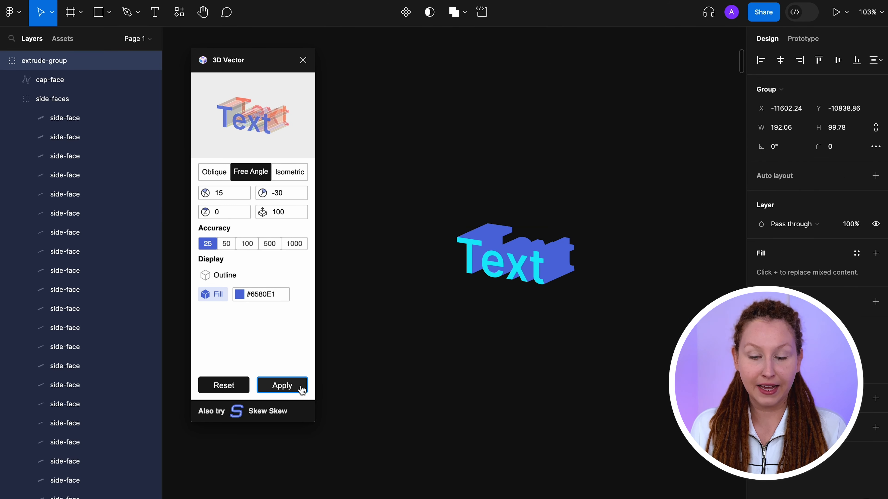
pyautogui.scroll(10, 494, 302)
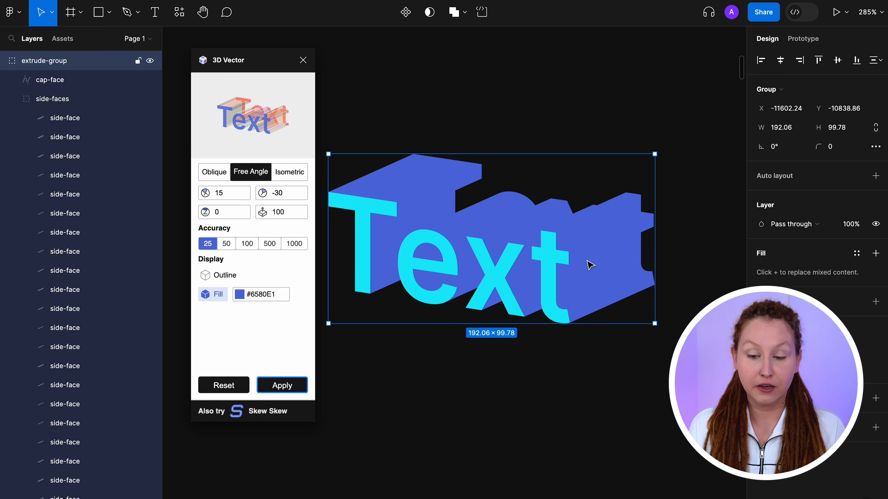
pyautogui.doubleClick(608, 265)
pyautogui.doubleClick(608, 265)
pyautogui.doubleClick(608, 265)
pyautogui.scroll(5, 610, 264)
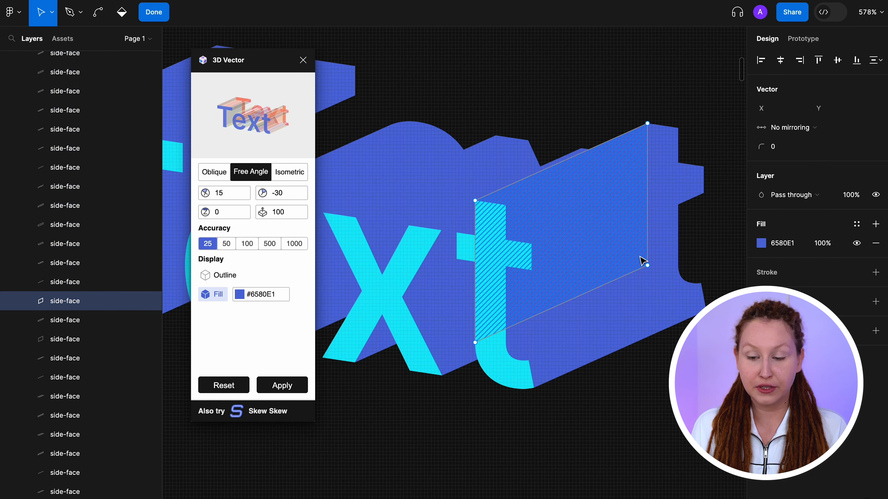
pyautogui.press('Escape')
pyautogui.press('Escape')
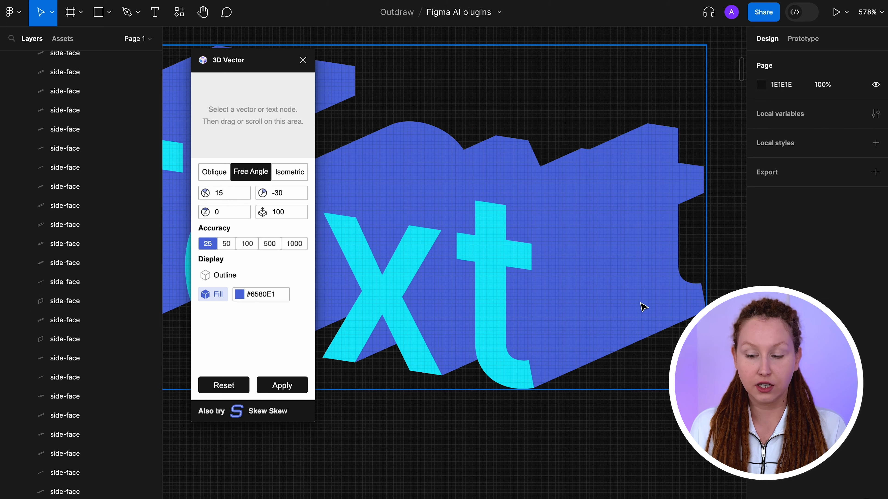
# Set the fill of a lower side face behind the extruded letter "t" to the darker blue 2743A9 and deselect it.
pyautogui.doubleClick(646, 300)
pyautogui.doubleClick(647, 300)
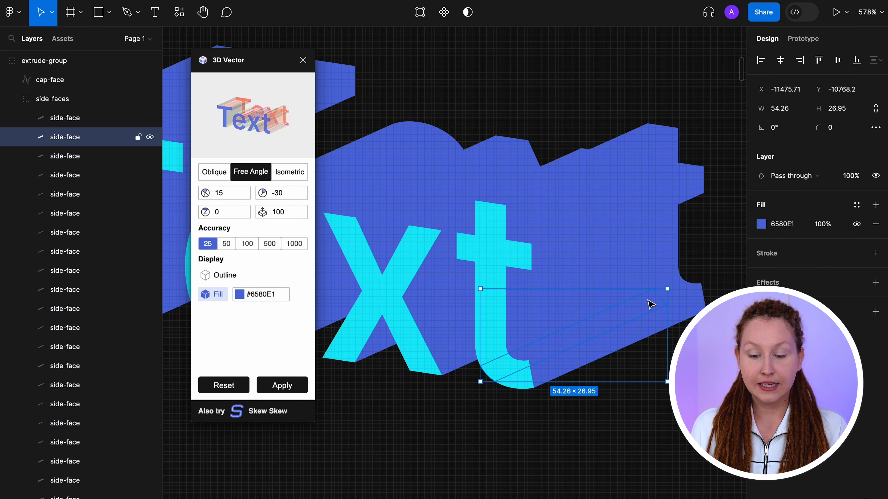
pyautogui.click(761, 224)
pyautogui.click(714, 272)
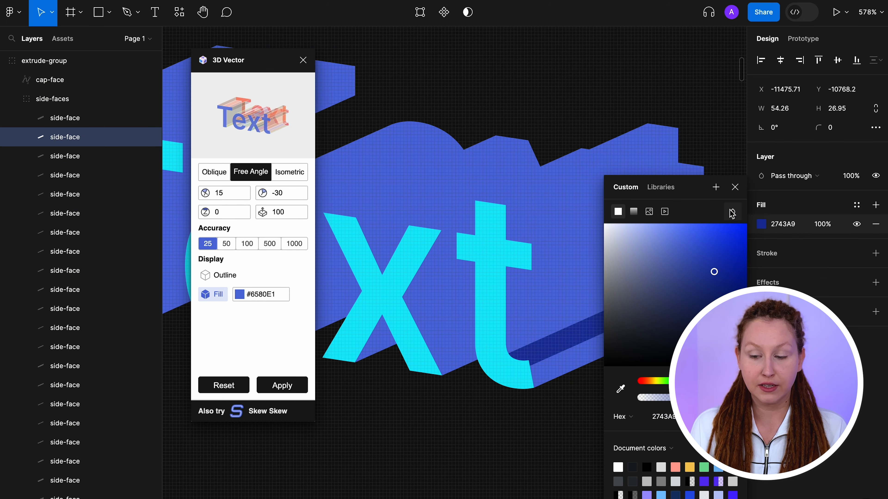
pyautogui.click(735, 188)
pyautogui.click(574, 448)
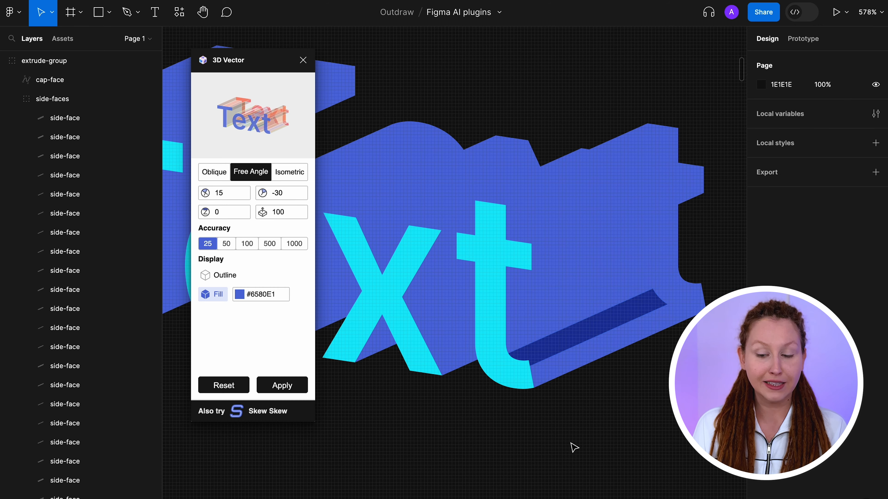
pyautogui.scroll(-3, 574, 448)
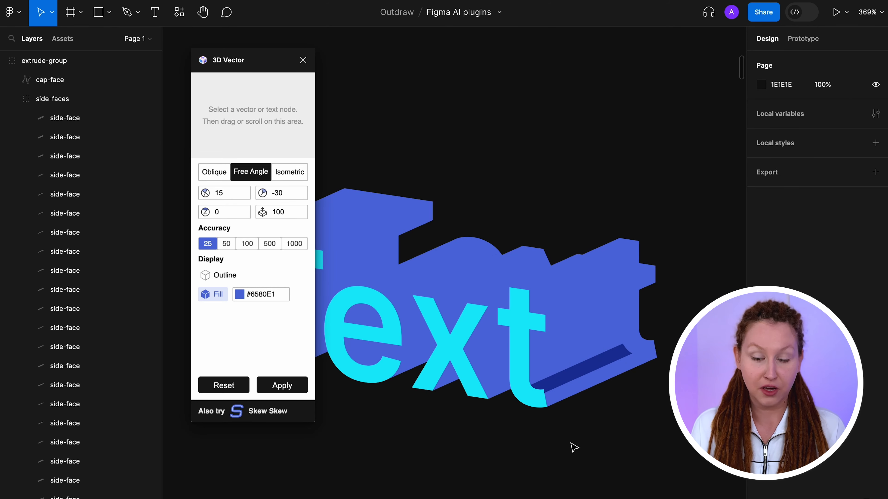
pyautogui.scroll(-5, 574, 448)
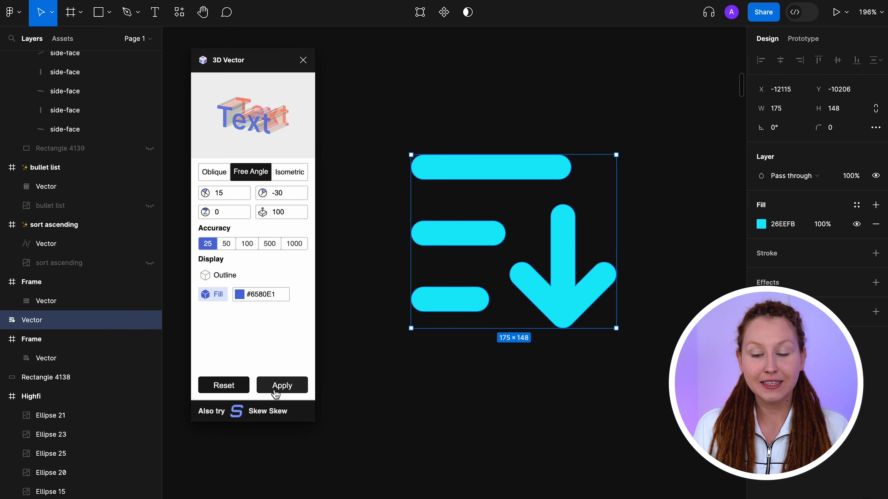
# Extrude the cyan sort icon with 3D Vector in Free Angle mode and set its extrusion depth to 30.
pyautogui.click(276, 394)
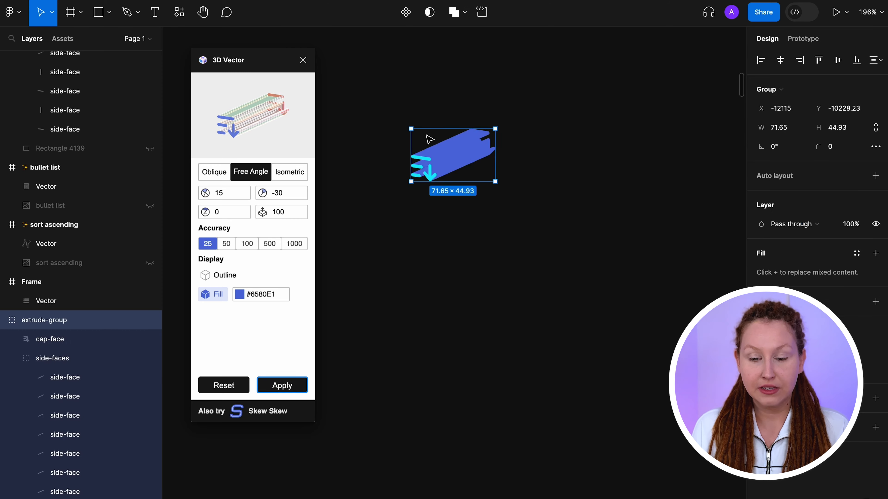
pyautogui.scroll(5, 422, 139)
pyautogui.click(287, 215)
pyautogui.doubleClick(287, 215)
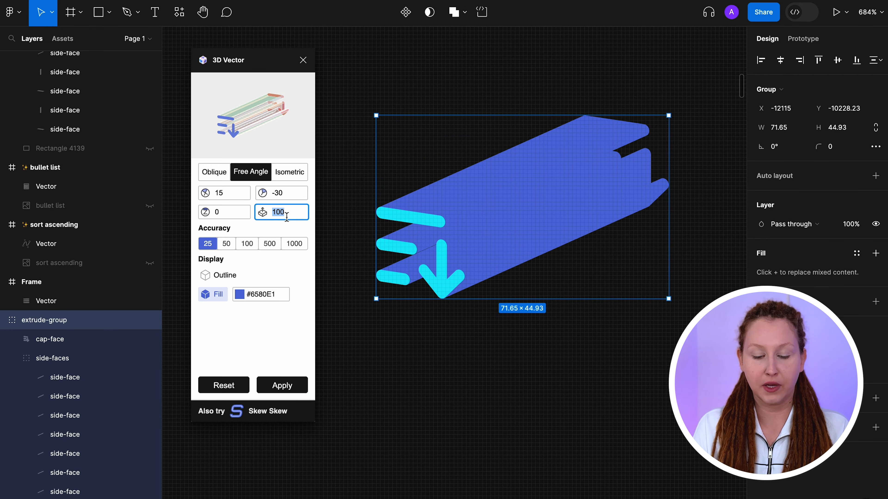
pyautogui.write('30')
pyautogui.press('Return')
pyautogui.scroll(-5, 374, 291)
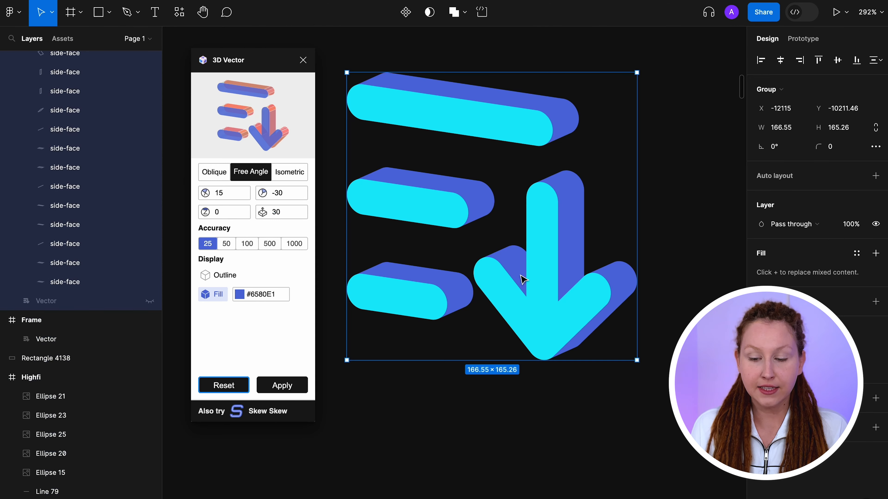
# Select the two side faces at the end of the sort icon's middle bar and set their fill to 455BAA.
pyautogui.doubleClick(485, 206)
pyautogui.scroll(4, 486, 207)
pyautogui.keyDown('shift'); pyautogui.click(497, 215); pyautogui.keyUp('shift')
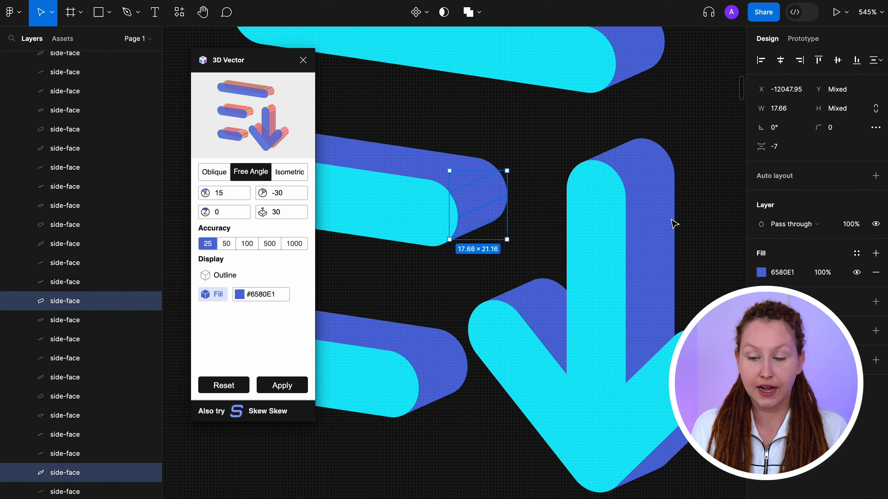
pyautogui.click(761, 272)
pyautogui.click(688, 273)
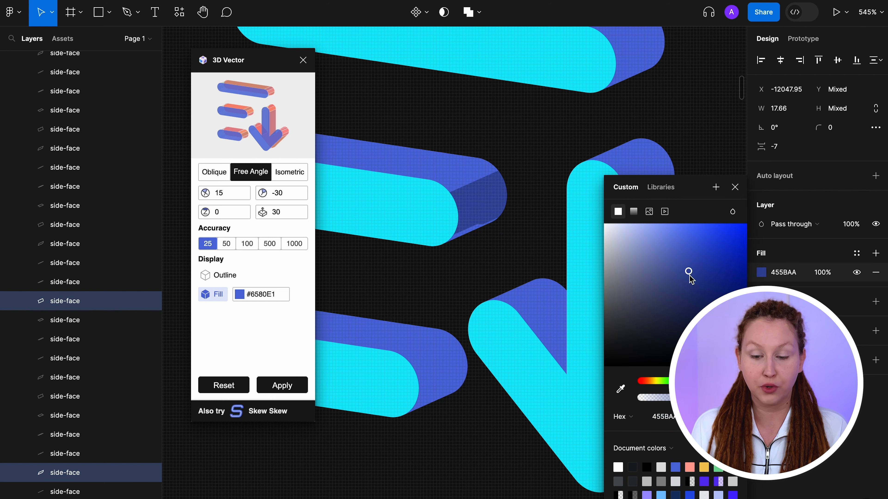
pyautogui.click(733, 187)
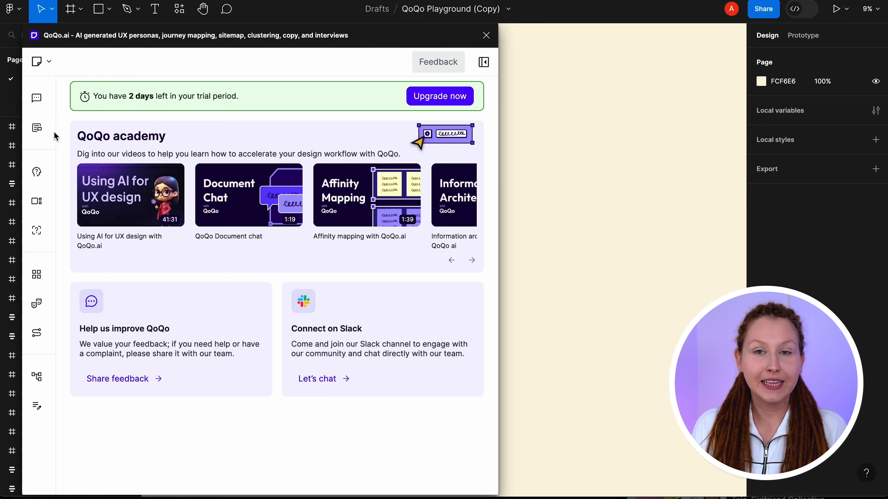
# Generate an information architecture with QoQo.ai, entering "- IA for a task management app" as the application's purpose.
pyautogui.moveTo(158, 134)
pyautogui.scroll(-5, 153, 229)
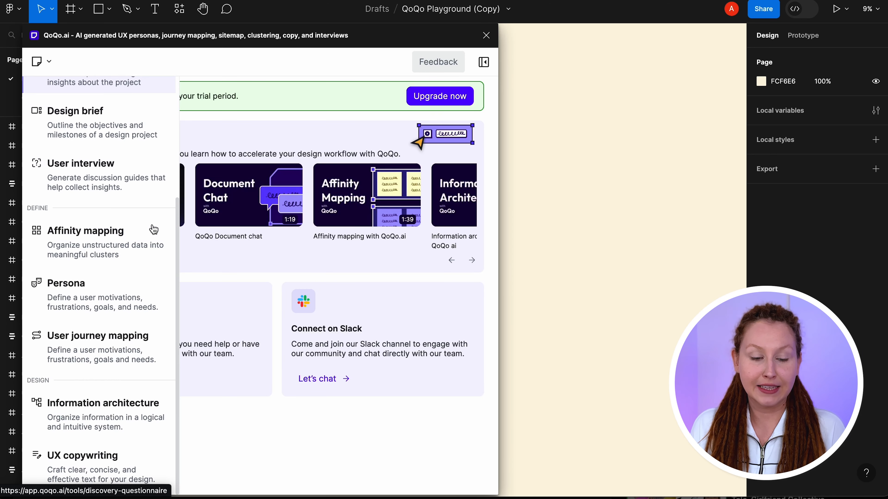
pyautogui.click(147, 422)
pyautogui.click(276, 181)
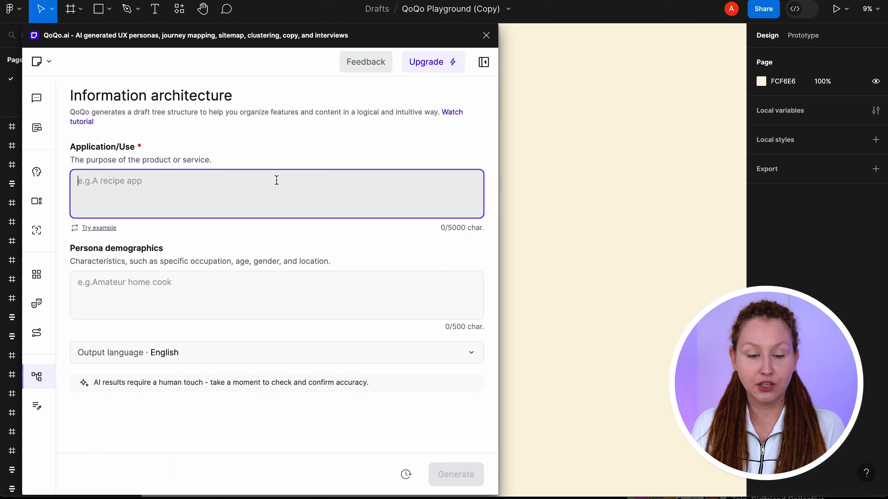
pyautogui.write('-  IA for a task management app')
pyautogui.click(471, 476)
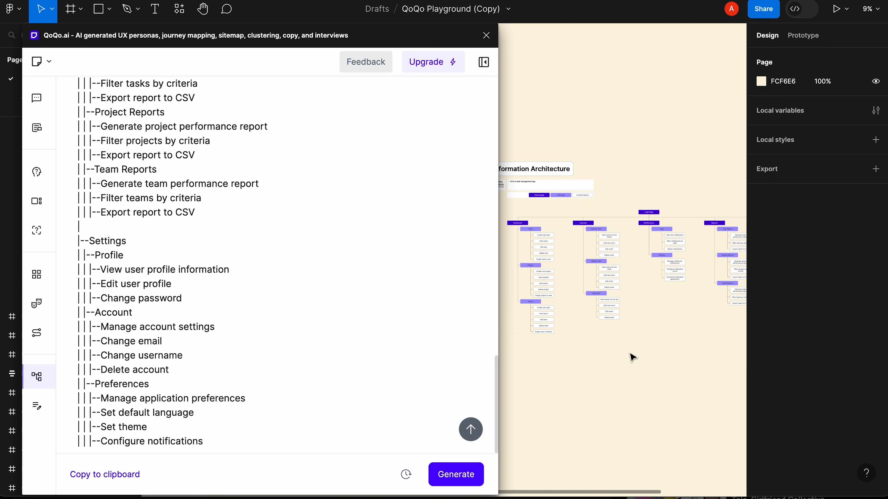
# Close the QoQo.ai plugin and examine the branches of the generated information architecture diagram.
pyautogui.click(487, 35)
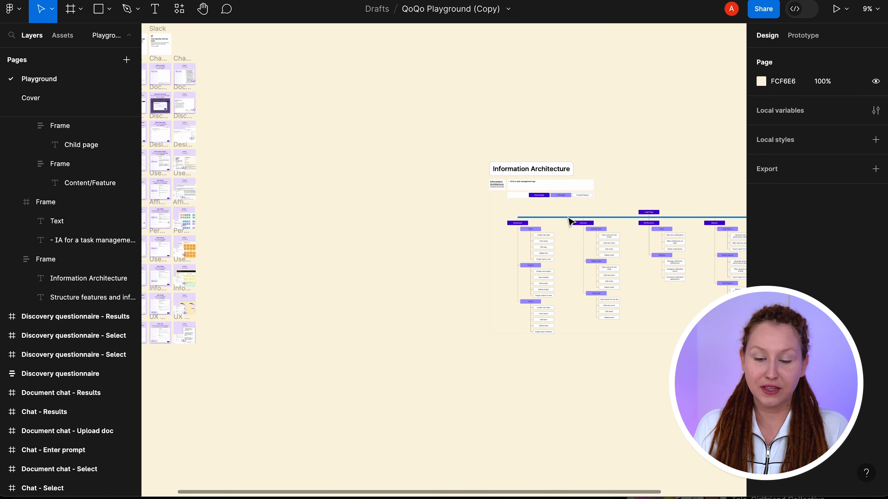
pyautogui.hscroll(5, 569, 221)
pyautogui.scroll(5, 457, 265)
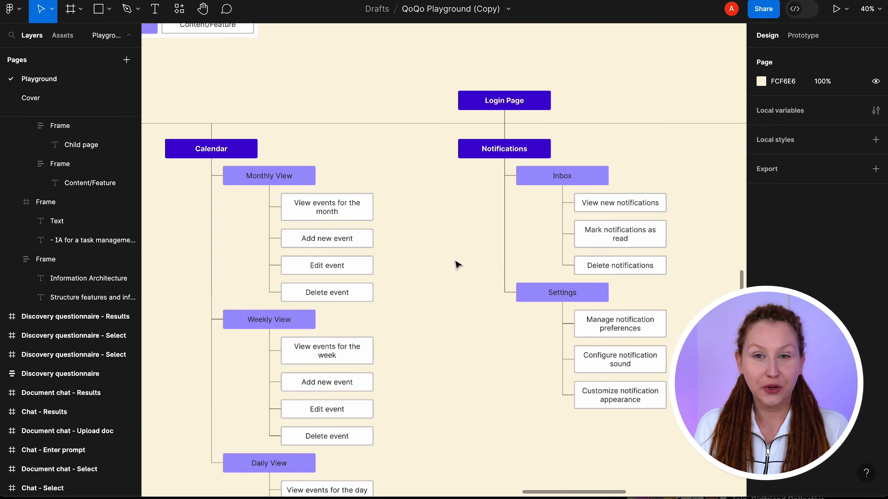
pyautogui.hscroll(-4, 457, 265)
pyautogui.hscroll(8, 457, 265)
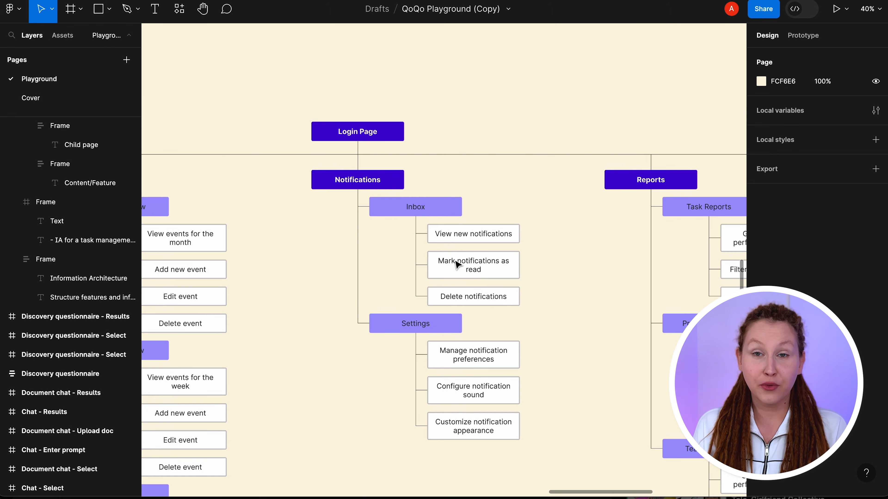
pyautogui.hscroll(8, 457, 264)
pyautogui.scroll(4, 602, 275)
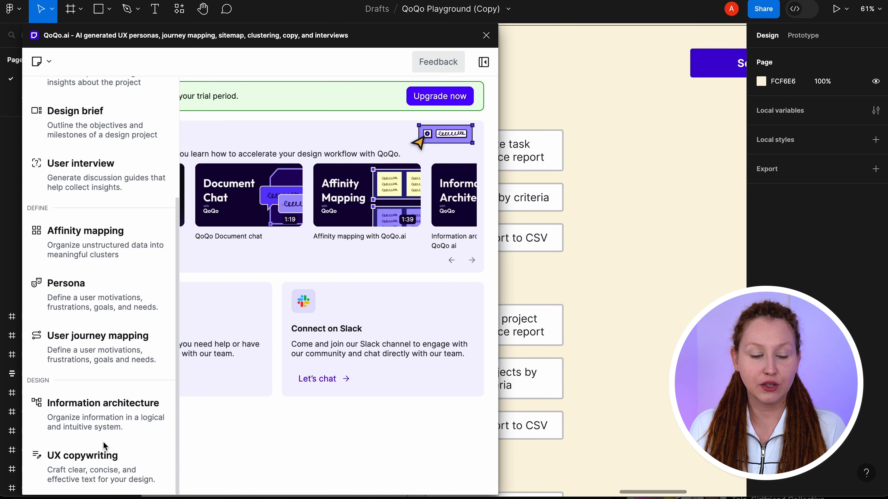
# Start a QoQo.ai user journey map with "- Product Manager in a remote team," as the persona demographics.
pyautogui.click(120, 369)
pyautogui.click(224, 184)
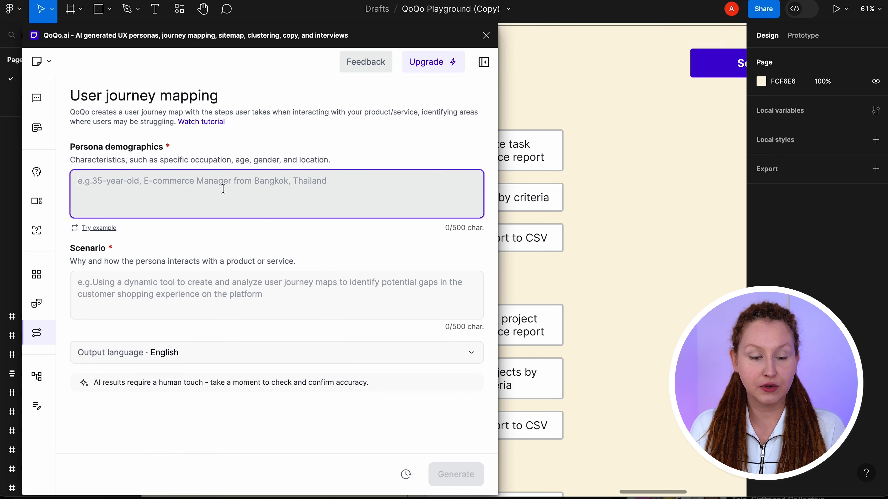
pyautogui.write("-  Product Manager in a remote team, Using a project management tool to plan and track their team's work.")
pyautogui.moveTo(230, 182); pyautogui.dragTo(128, 193)
pyautogui.hotkey('ctrl', 'c')
pyautogui.press('BackSpace')
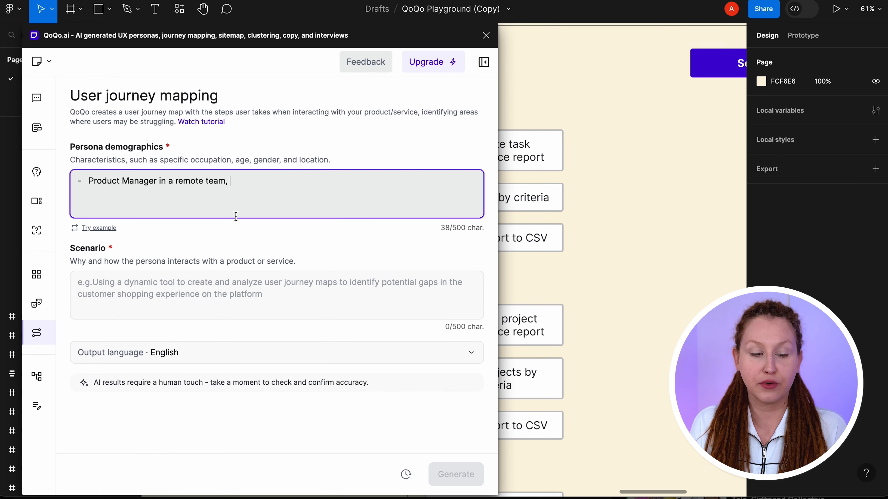
# Set the scenario to "Using a project management tool to plan and track their team's work.", generate the journey map and review its text.
pyautogui.click(220, 292)
pyautogui.hotkey('ctrl', 'v')
pyautogui.click(447, 472)
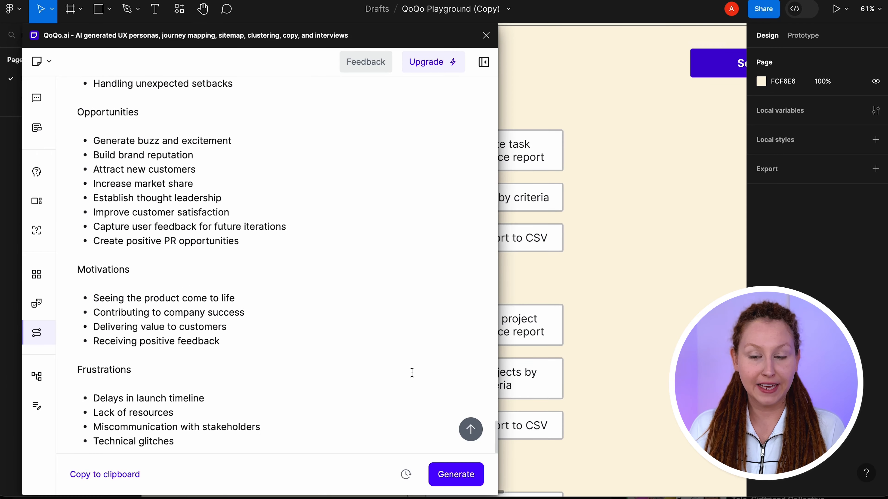
pyautogui.scroll(3, 411, 371)
pyautogui.scroll(5, 412, 373)
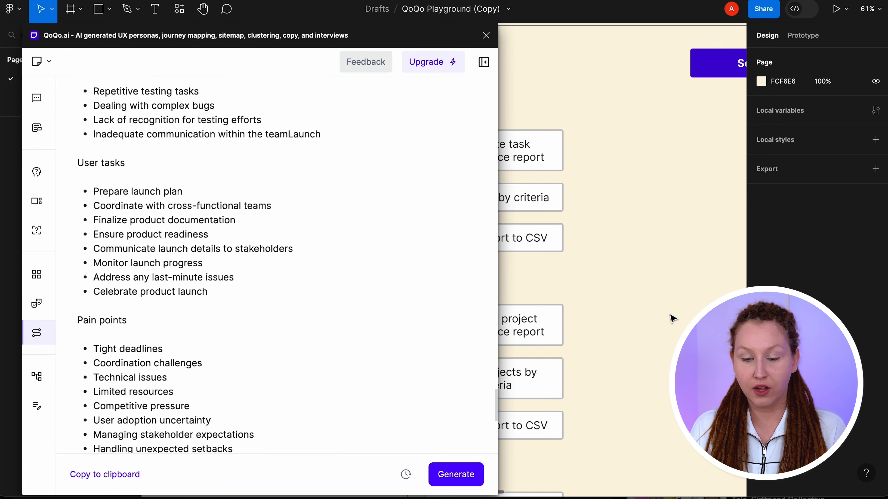
# Close the QoQo.ai plugin, locate the generated User Journey Mapping board and hide the interface around it.
pyautogui.click(486, 35)
pyautogui.hotkey('shift', '1')
pyautogui.scroll(-5, 424, 176)
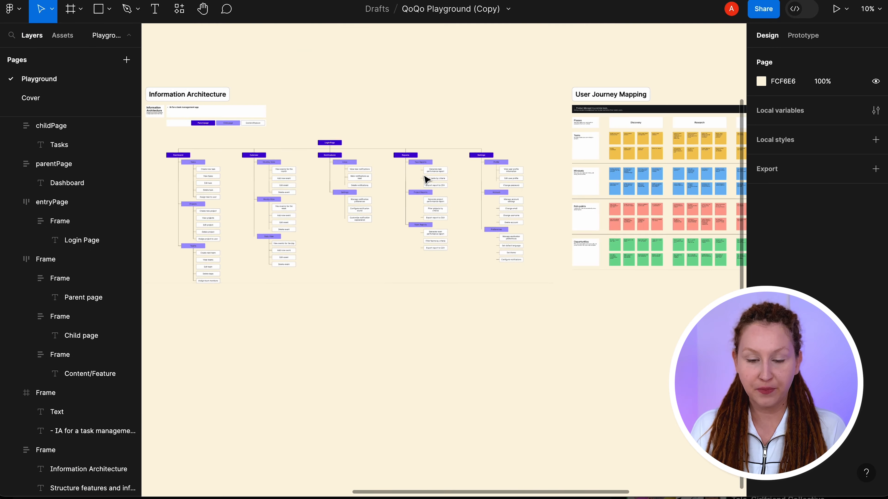
pyautogui.hscroll(6, 424, 176)
pyautogui.scroll(4, 424, 176)
pyautogui.hscroll(3, 424, 175)
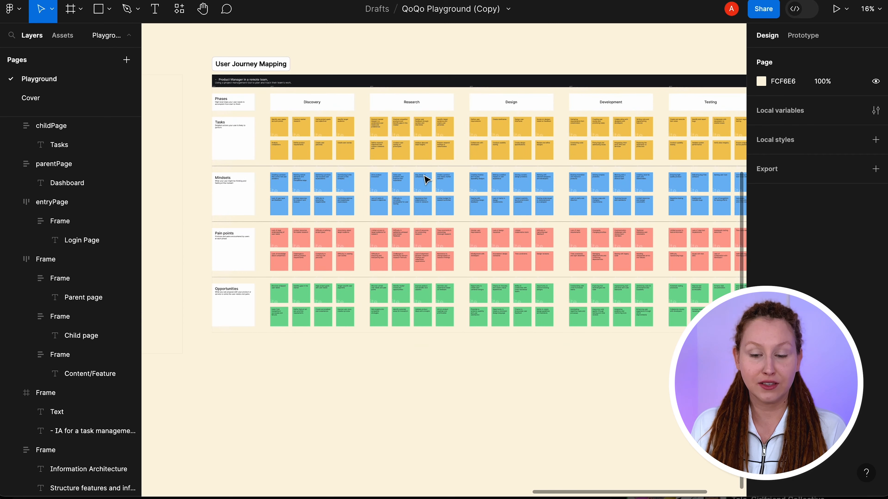
pyautogui.hotkey('ctrl', '\\')
pyautogui.scroll(5, 255, 117)
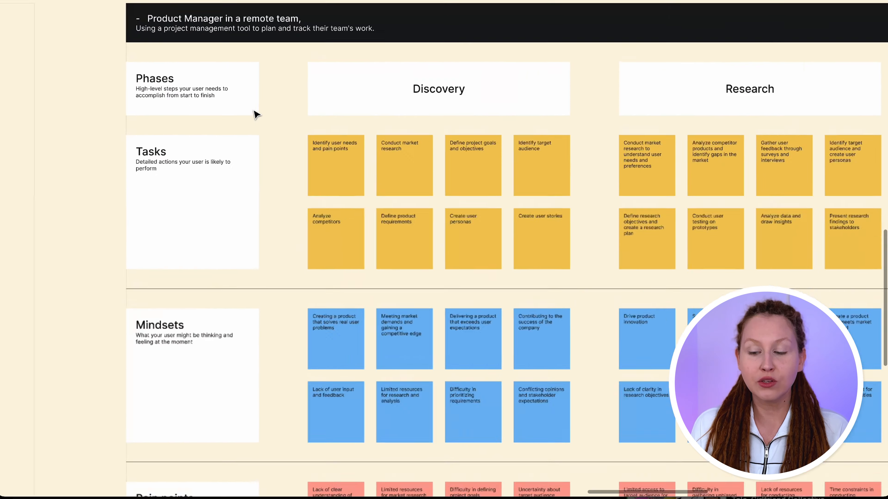
# Examine the journey map's tasks, mindsets, pain points and opportunities across its phases.
pyautogui.hscroll(5, 256, 114)
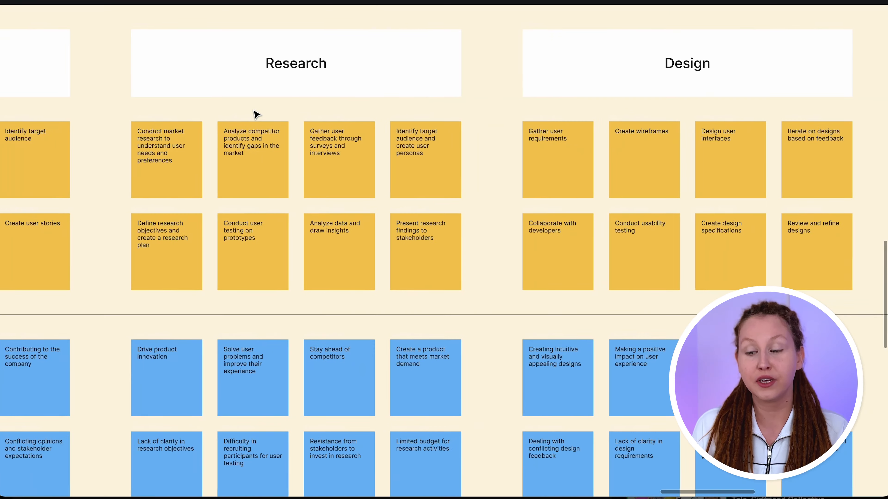
pyautogui.scroll(-5, 256, 114)
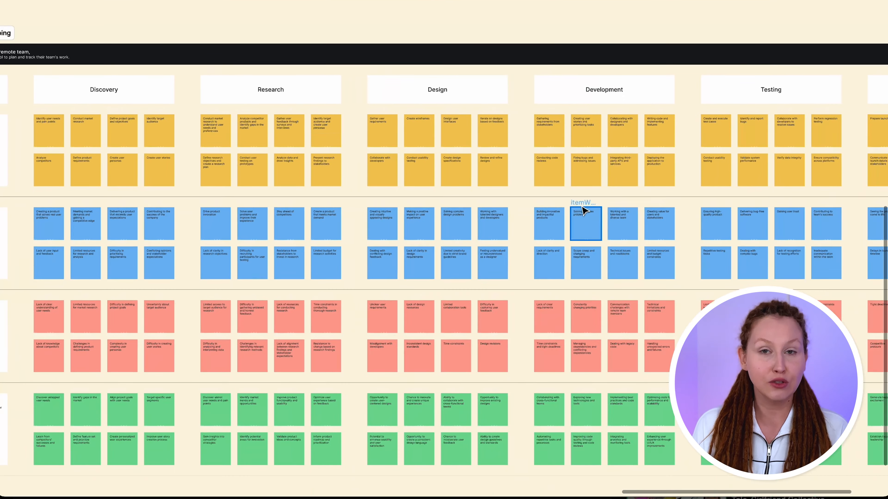
pyautogui.scroll(5, 581, 206)
pyautogui.scroll(-3, 584, 208)
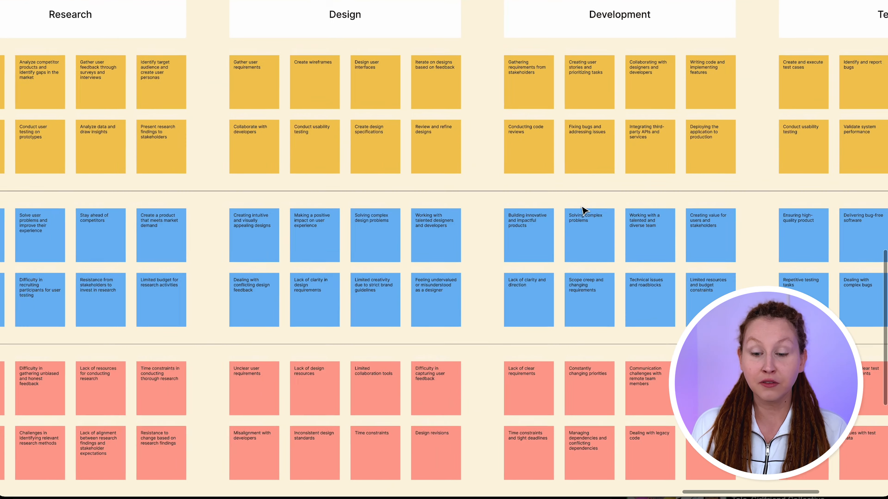
pyautogui.hscroll(-5, 589, 206)
pyautogui.click(330, 339)
pyautogui.scroll(3, 330, 338)
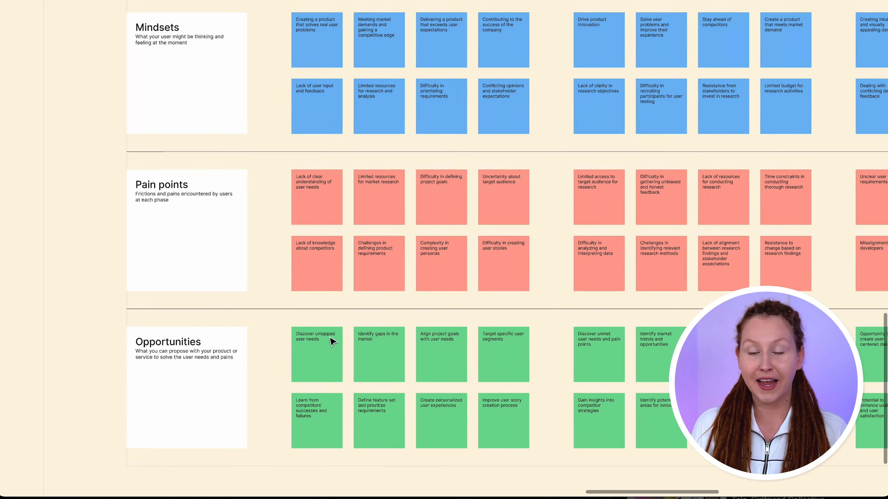
pyautogui.scroll(-5, 330, 341)
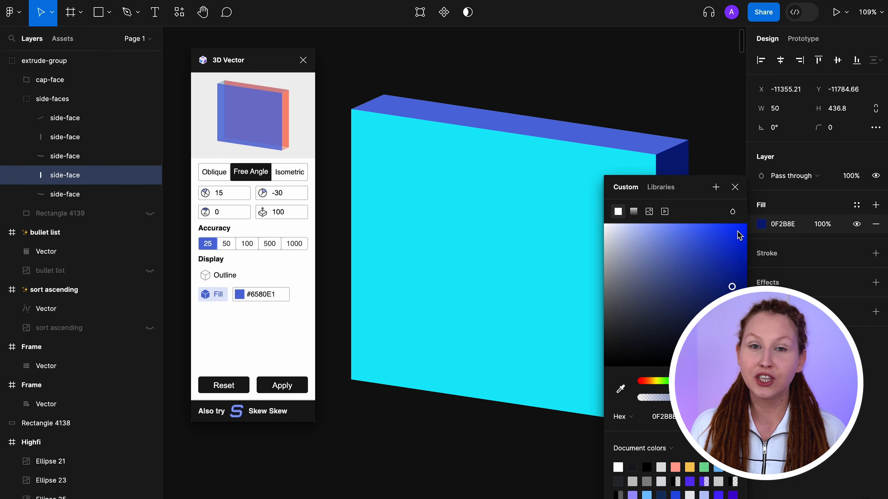
pyautogui.click(735, 187)
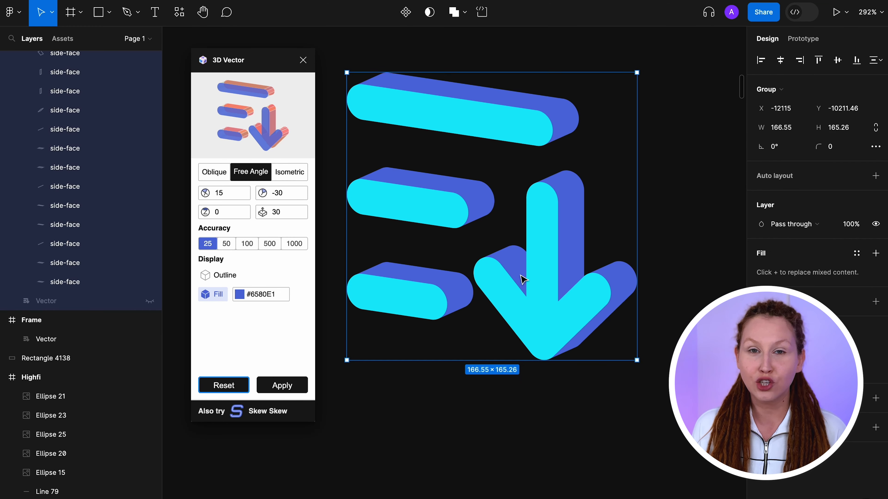